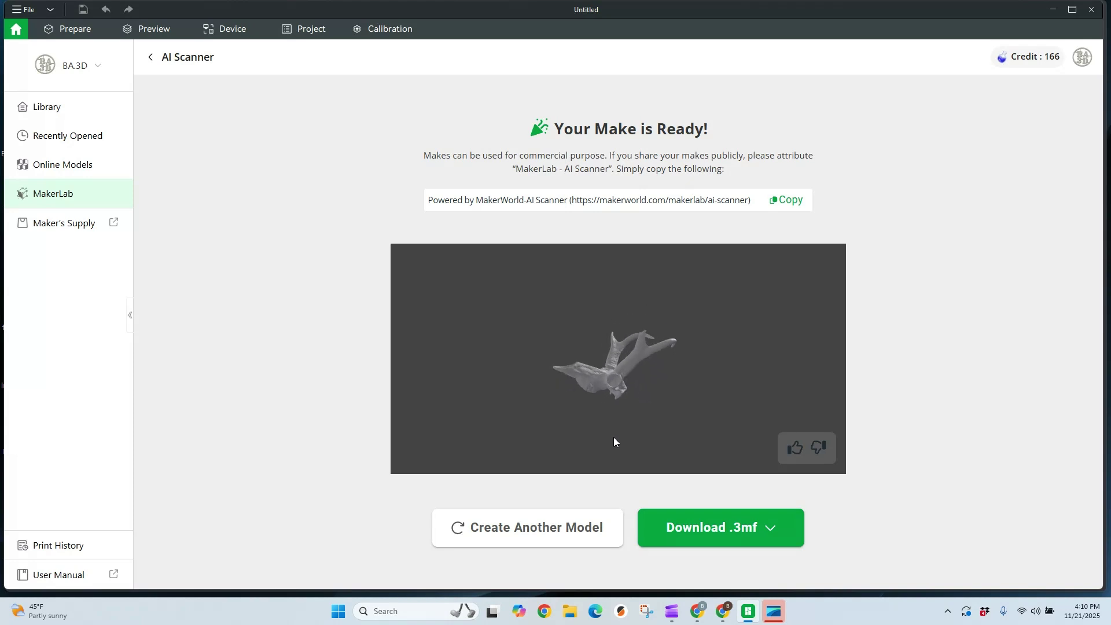
# - Rotate the scanned skull preview upright in the scan result view
pyautogui.moveTo(613, 442); pyautogui.dragTo(516, 305)
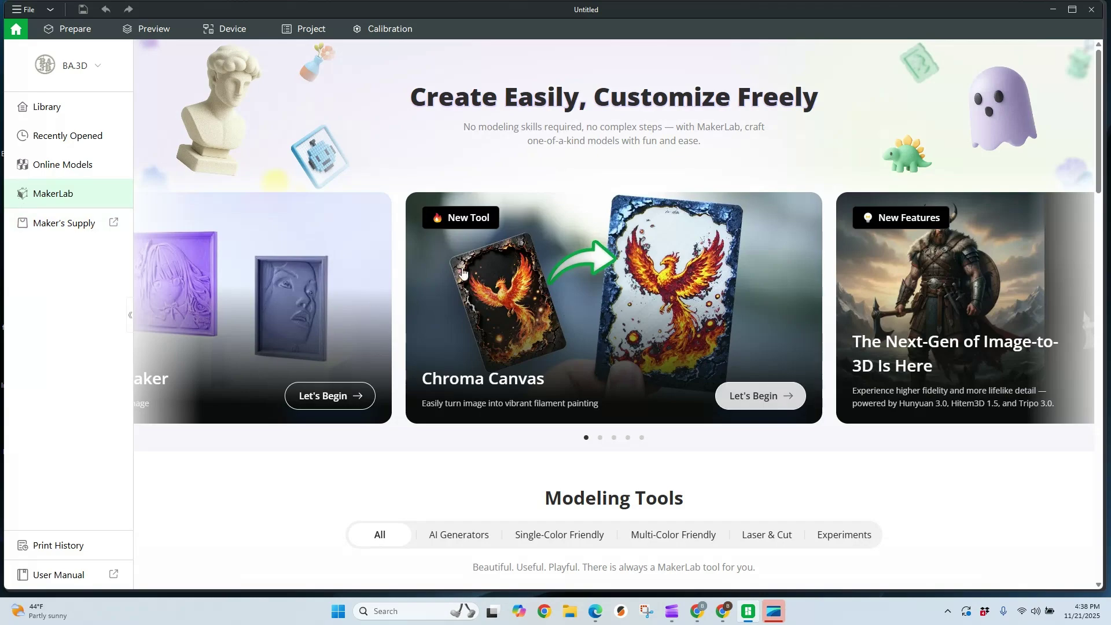
# - Scroll the MakerLab page down to the Experiment row and open the AI Scanner card
pyautogui.scroll(-6, 469, 264)
pyautogui.scroll(-15, 469, 264)
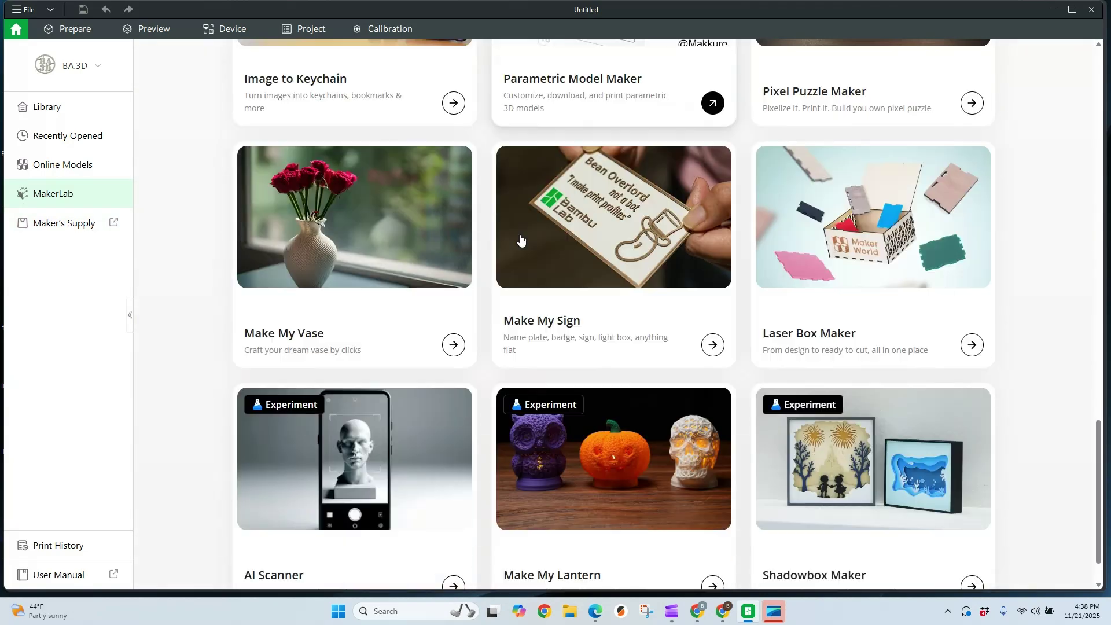
pyautogui.scroll(2, 372, 407)
pyautogui.scroll(-2, 349, 418)
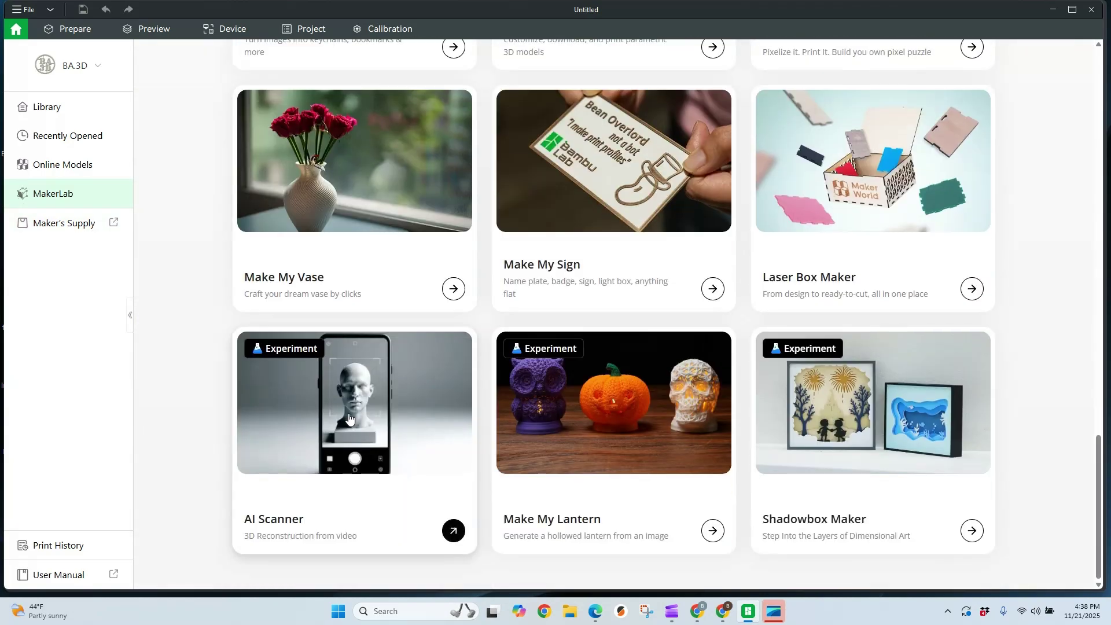
pyautogui.click(455, 532)
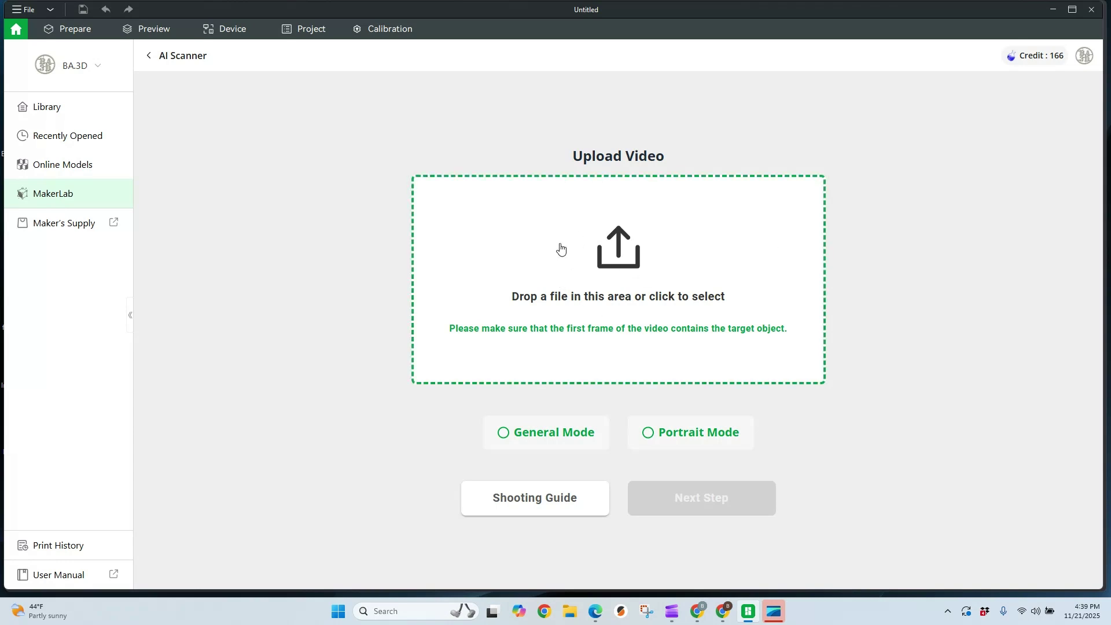
pyautogui.click(583, 250)
# - Upload the 'Video Nov 20 2025, 8 05 53 PM' skull video into the AI Scanner
pyautogui.click(624, 265)
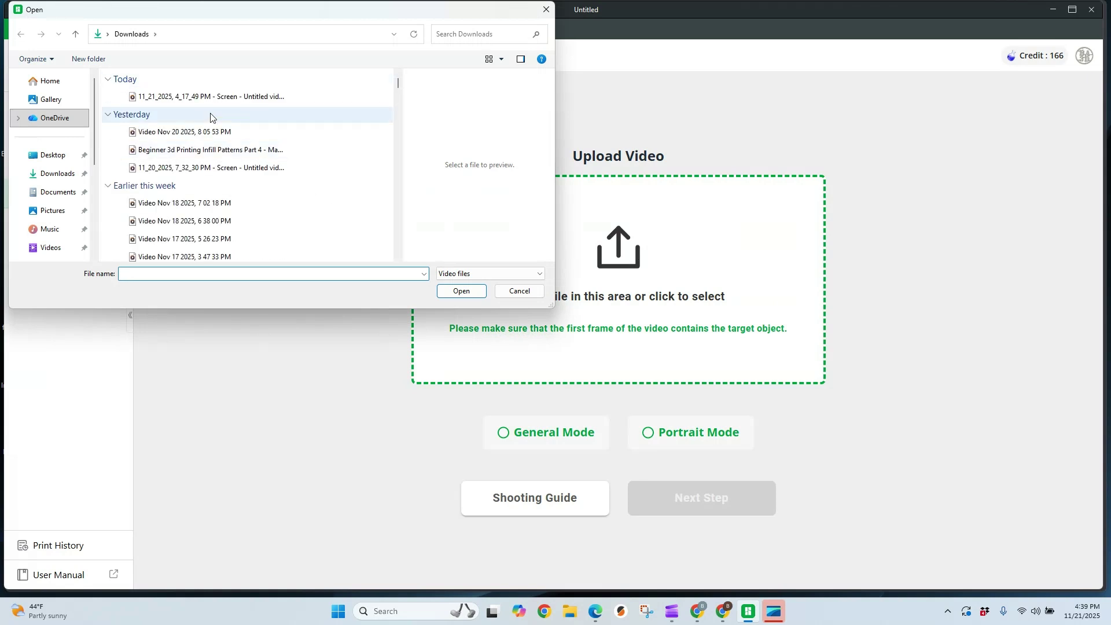
pyautogui.click(196, 132)
pyautogui.click(465, 292)
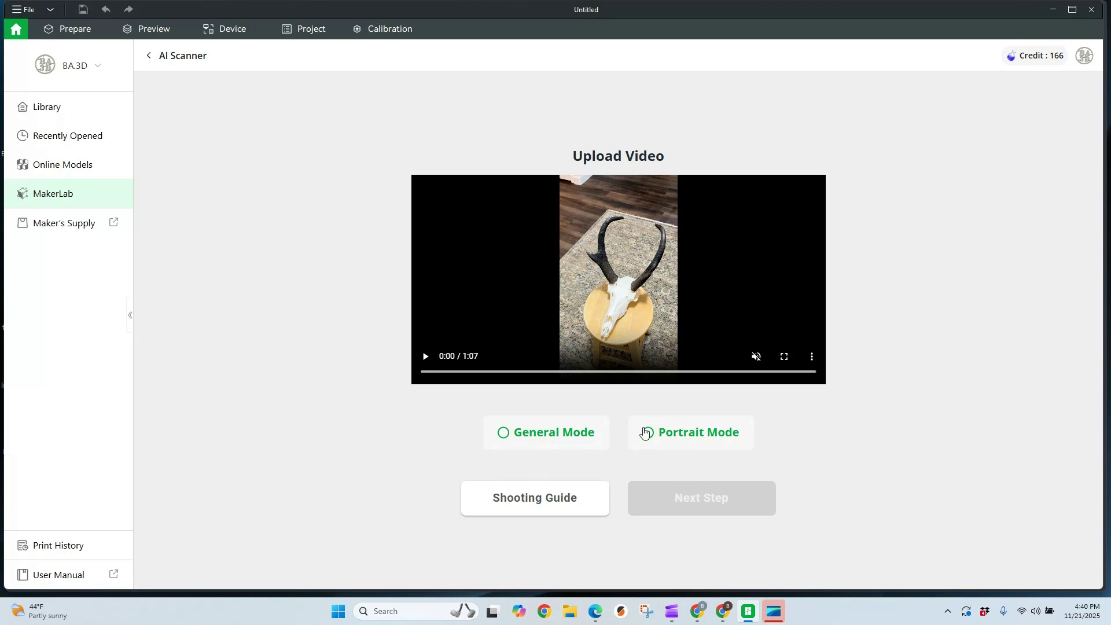
# - Review the Shooting Guide tips, then choose General Mode and continue to target selection
pyautogui.click(537, 498)
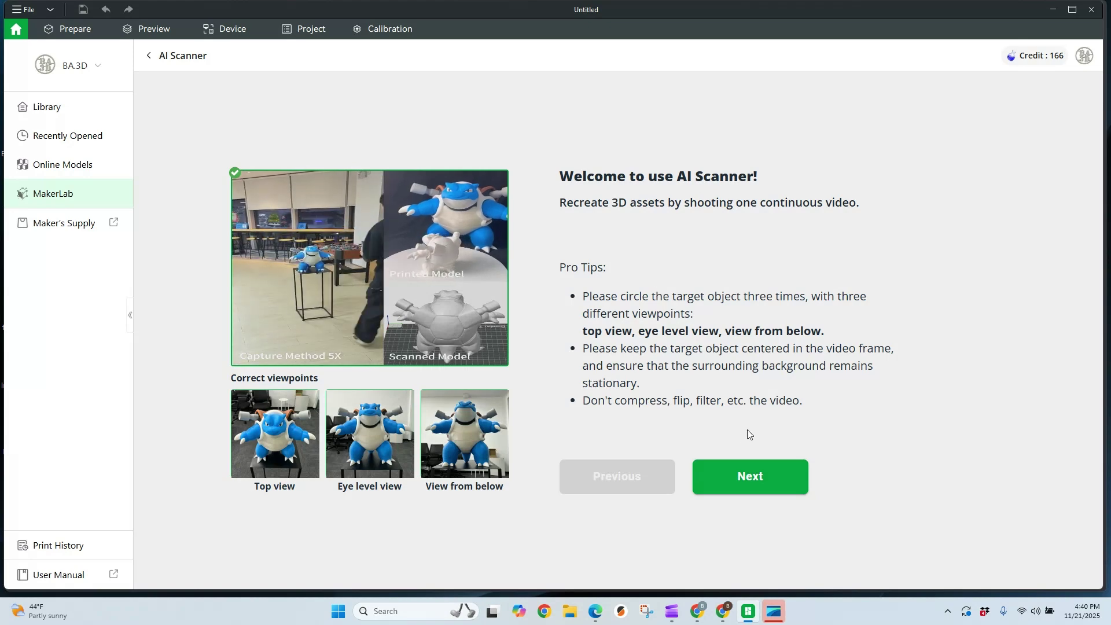
pyautogui.click(746, 477)
pyautogui.click(785, 488)
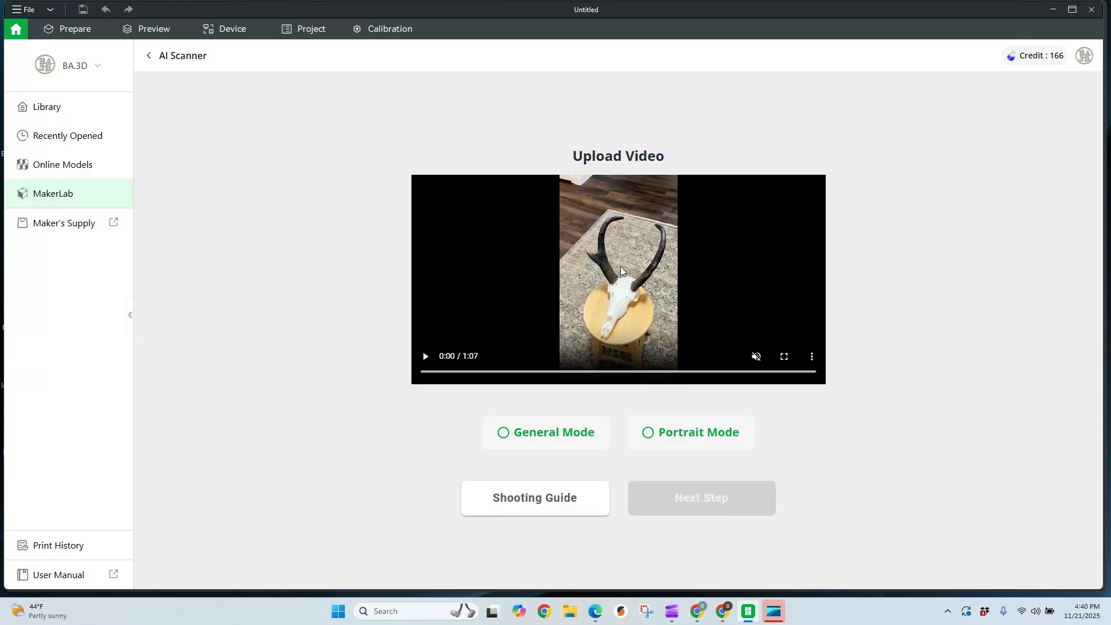
pyautogui.click(513, 433)
pyautogui.click(707, 495)
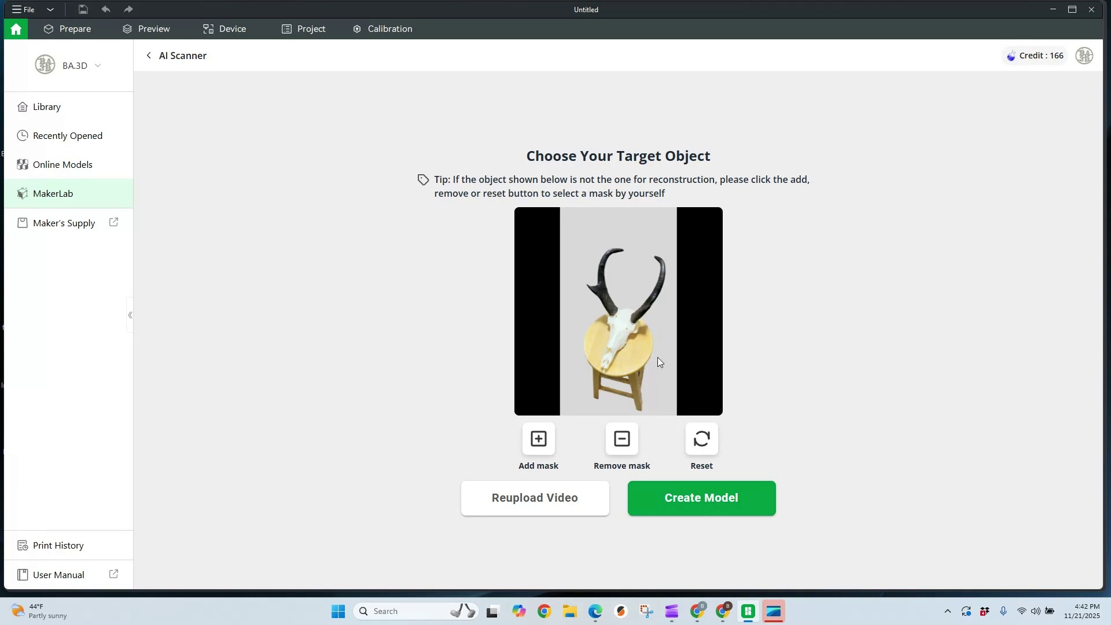
# - Add mask points on the skull and horns so the whole antlered skull becomes the target
pyautogui.click(539, 440)
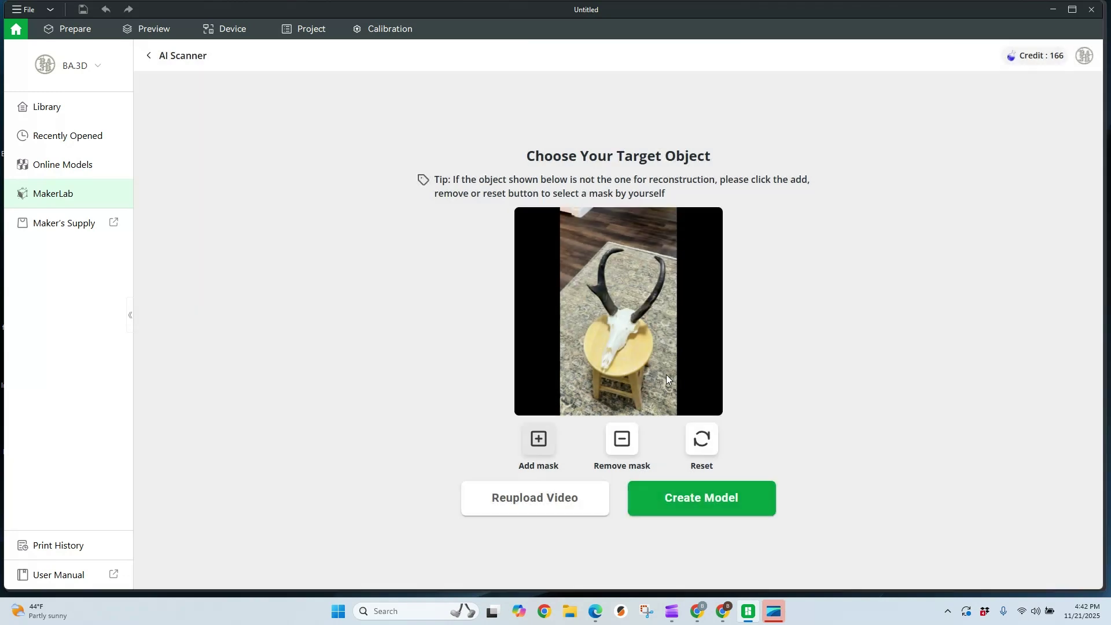
pyautogui.click(615, 331)
pyautogui.click(622, 323)
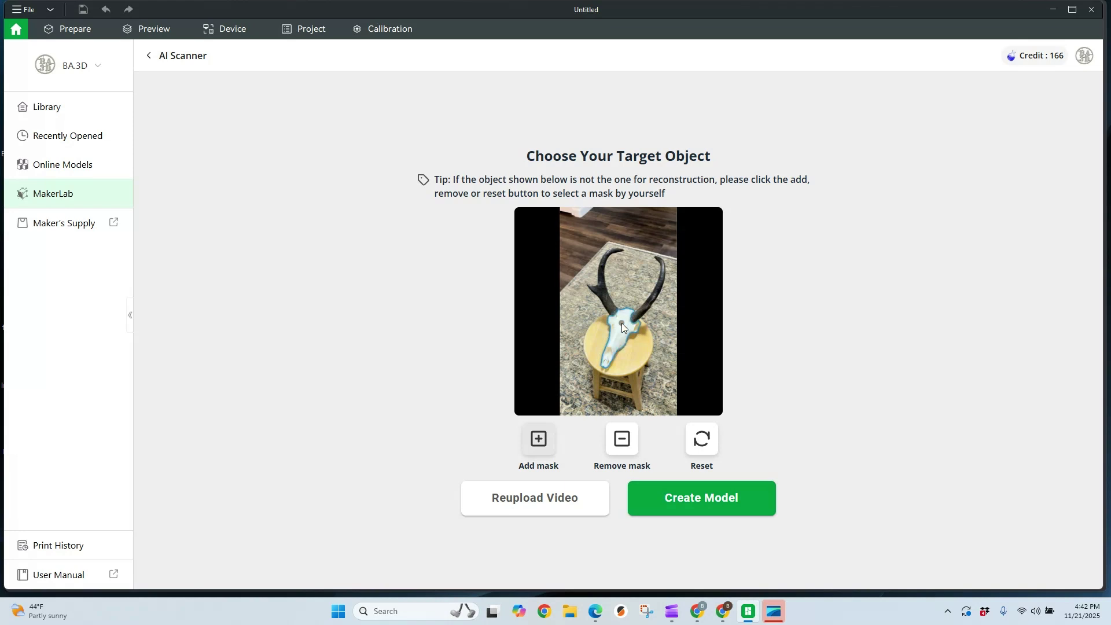
pyautogui.click(605, 298)
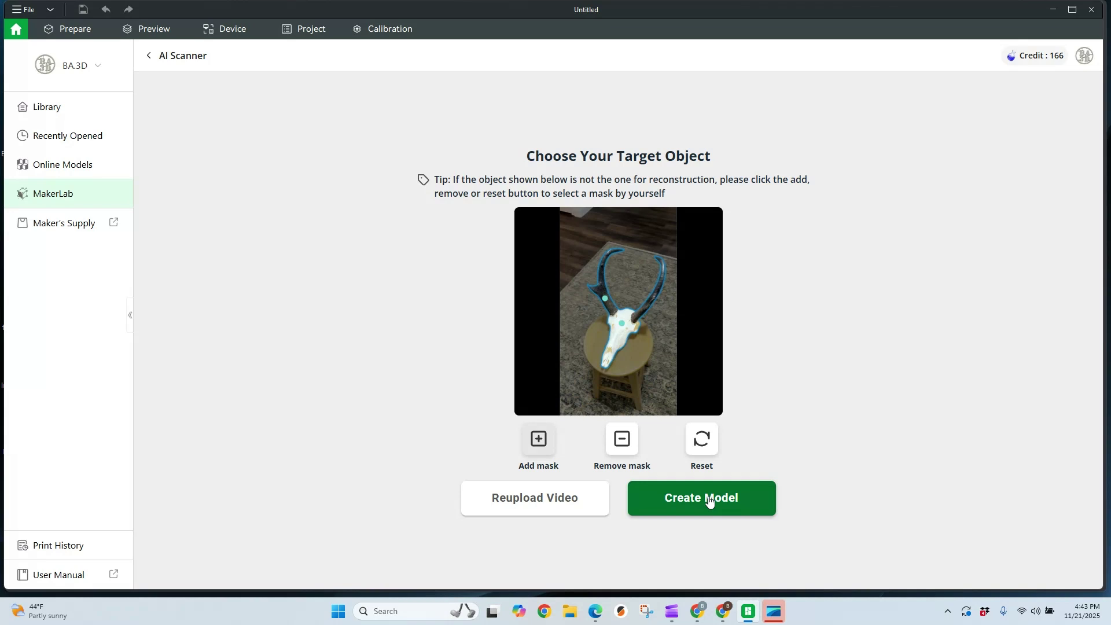
pyautogui.click(710, 501)
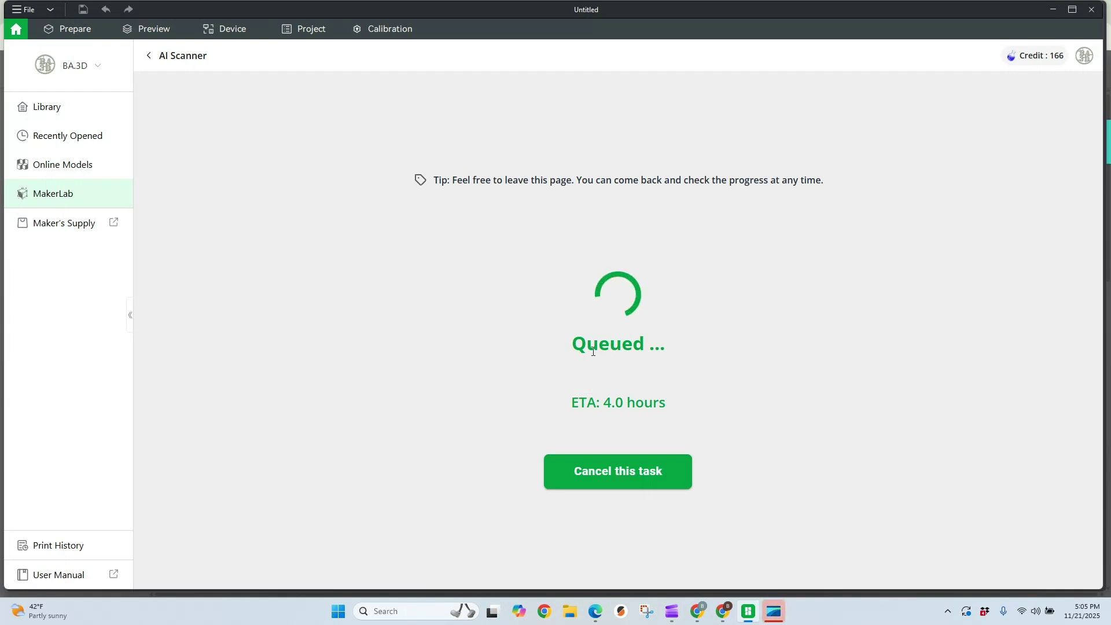
pyautogui.moveTo(572, 403); pyautogui.dragTo(670, 403)
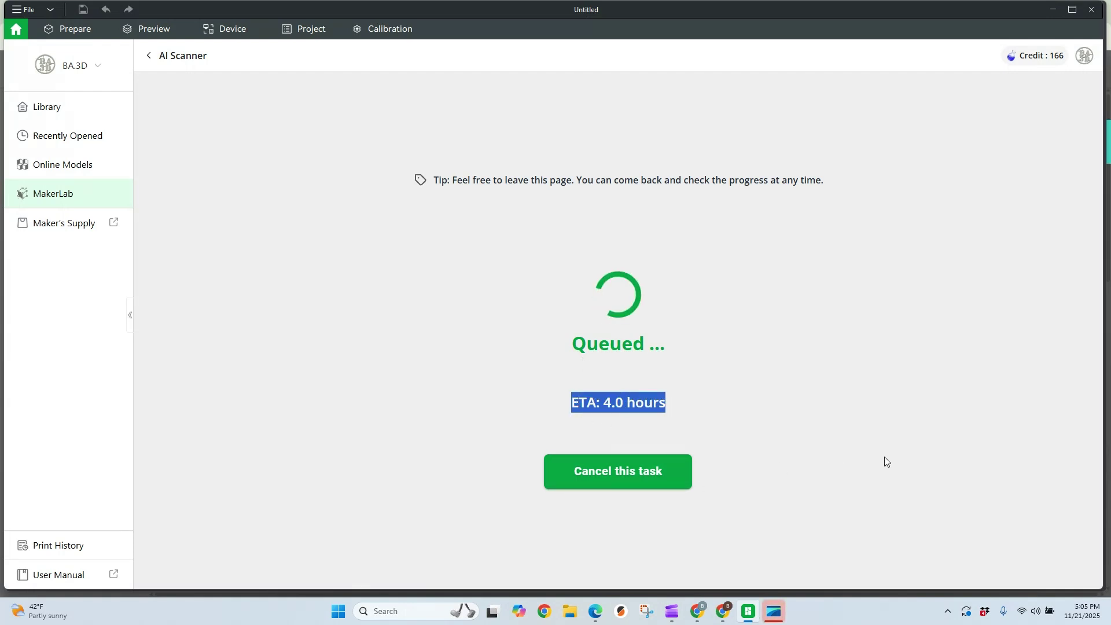
pyautogui.moveTo(450, 180); pyautogui.dragTo(717, 182)
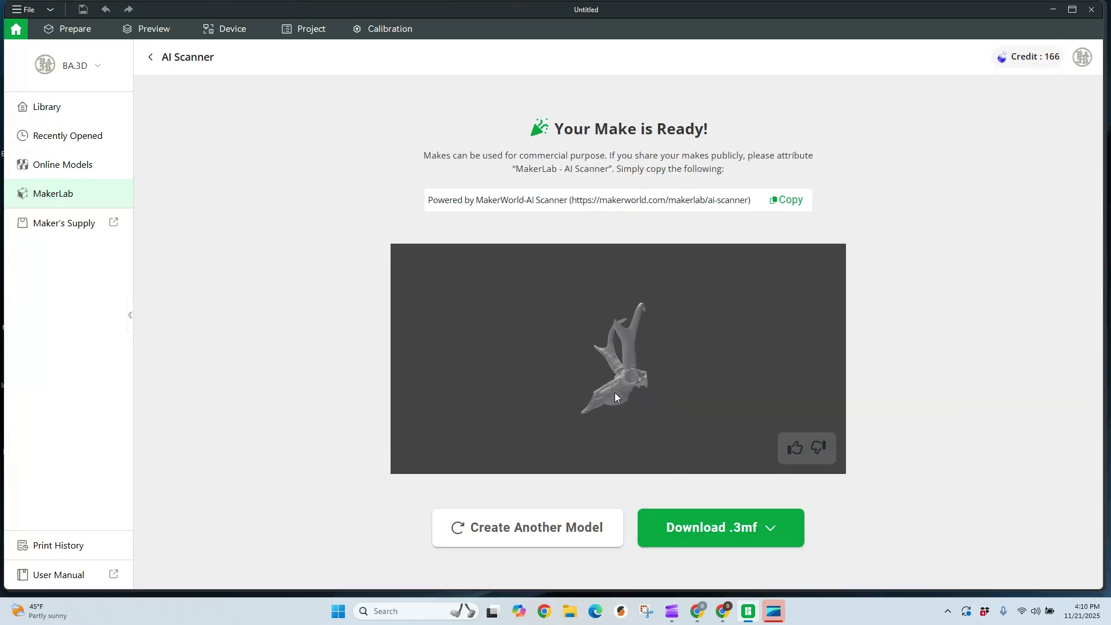
# - Zoom and orbit the reconstructed skull-and-horns model to inspect it
pyautogui.scroll(5, 614, 391)
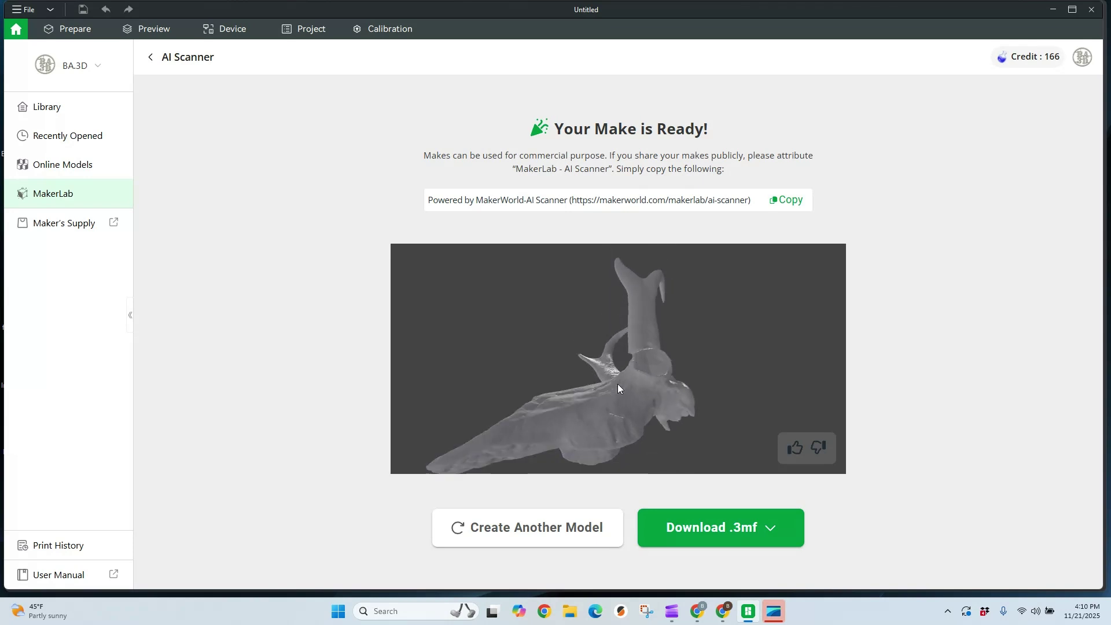
pyautogui.moveTo(624, 368); pyautogui.dragTo(557, 423)
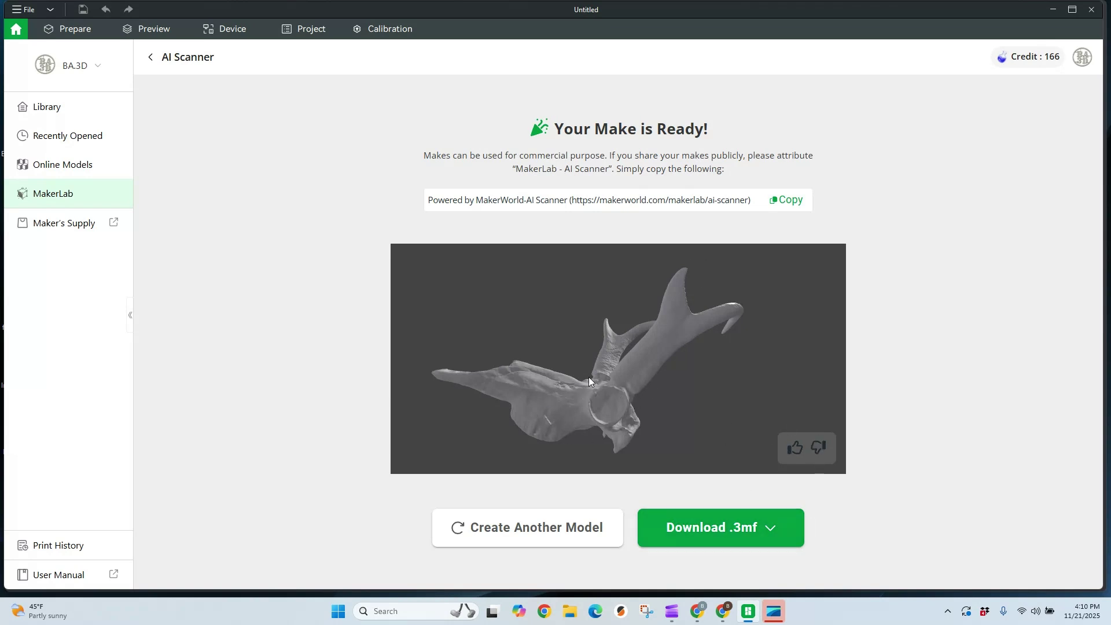
# - Download the scanned model as an .stl, then open it in Studio's Prepare workspace
pyautogui.click(727, 529)
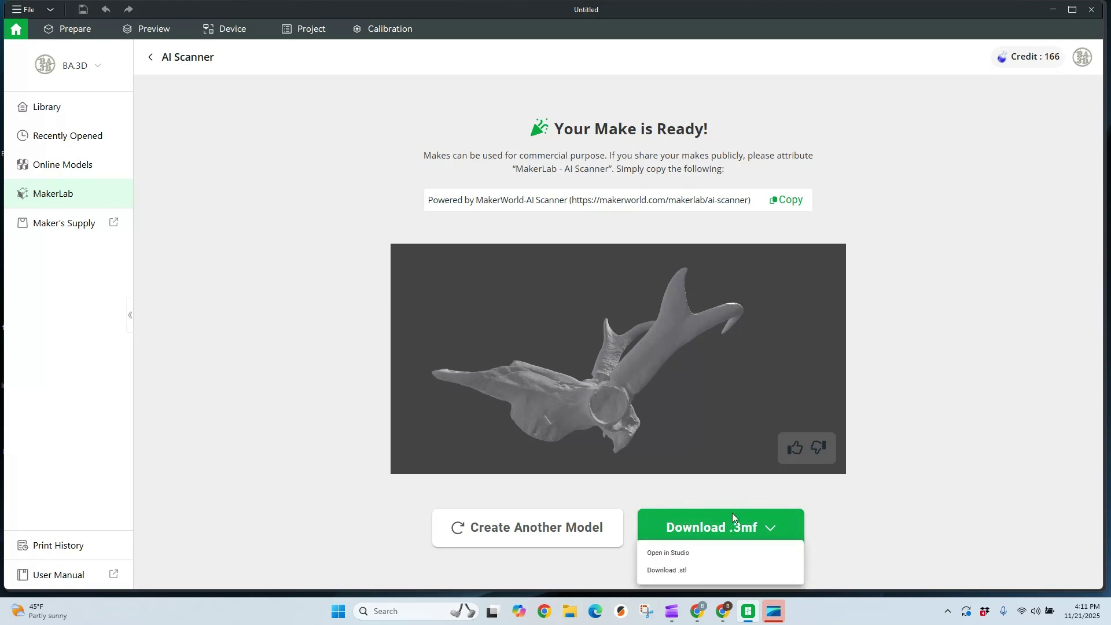
pyautogui.click(692, 571)
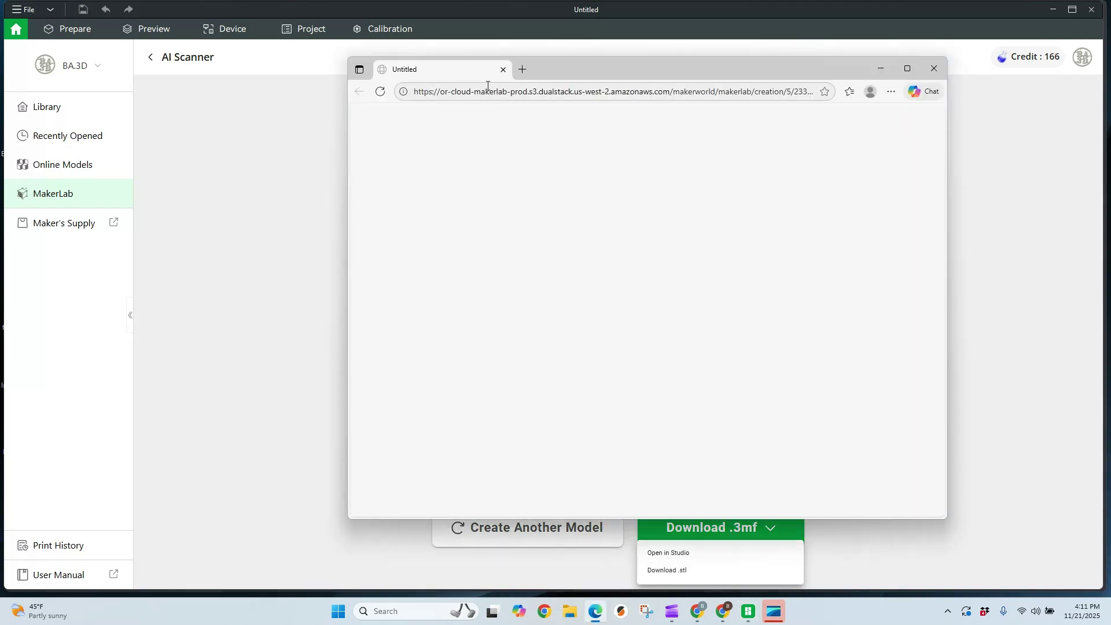
pyautogui.click(880, 68)
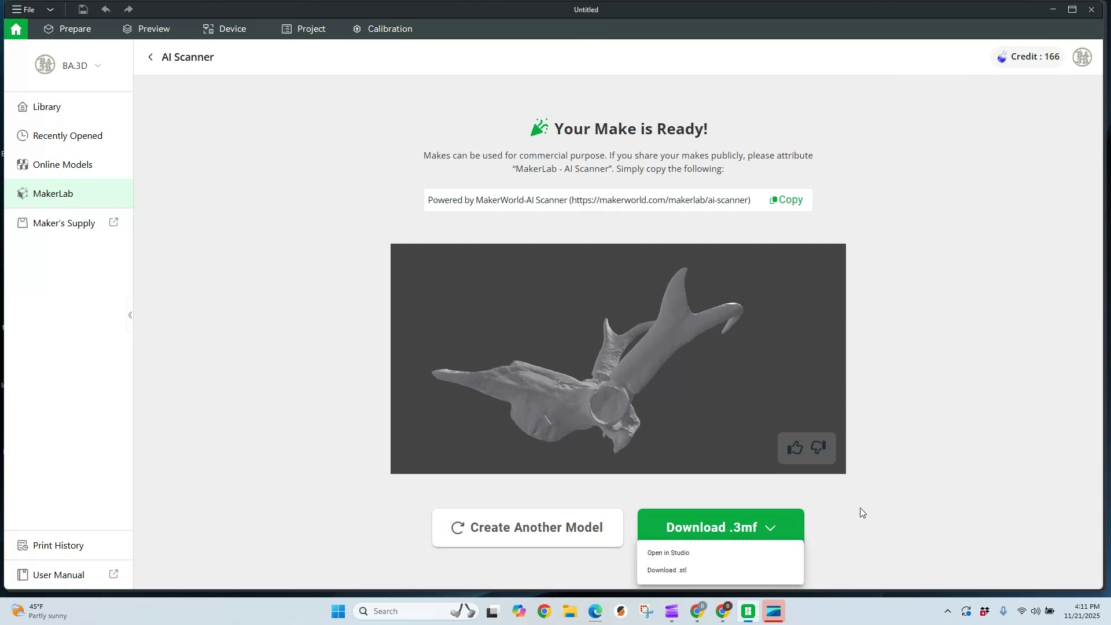
pyautogui.click(722, 524)
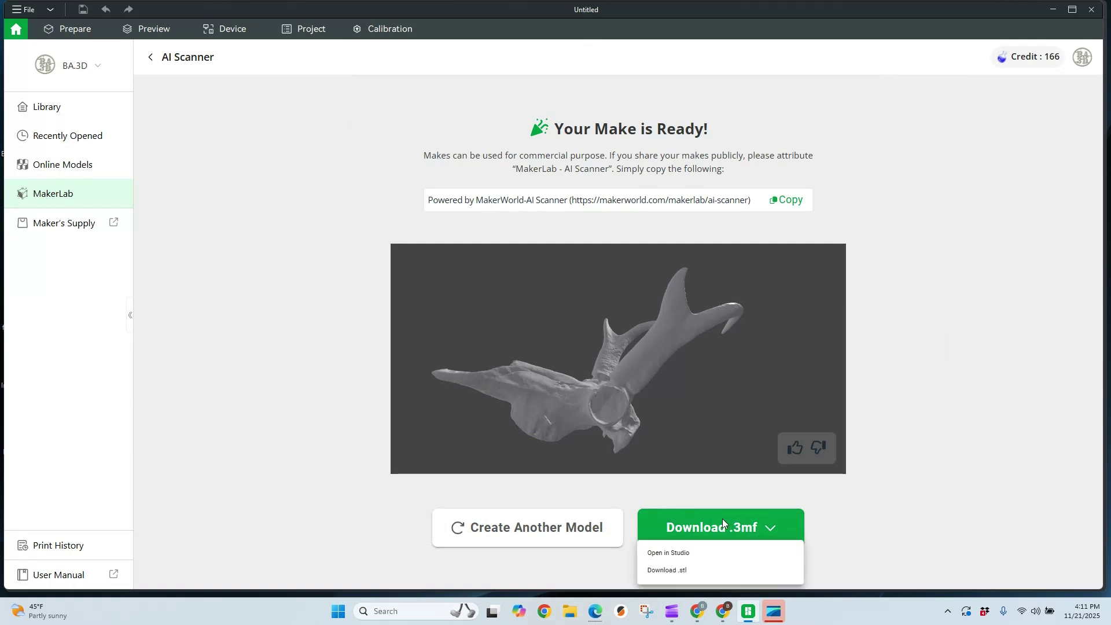
pyautogui.click(671, 554)
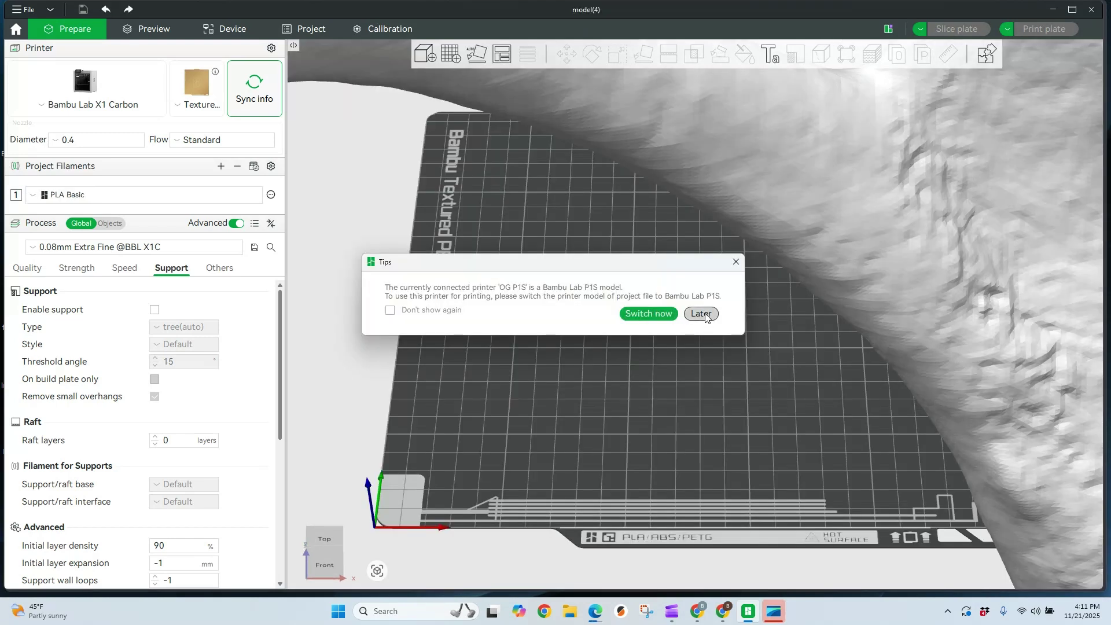
# - Postpone the P1S switch prompt, zoom out, and drag the oversized skull over the build plate
pyautogui.click(701, 314)
pyautogui.scroll(-10, 695, 327)
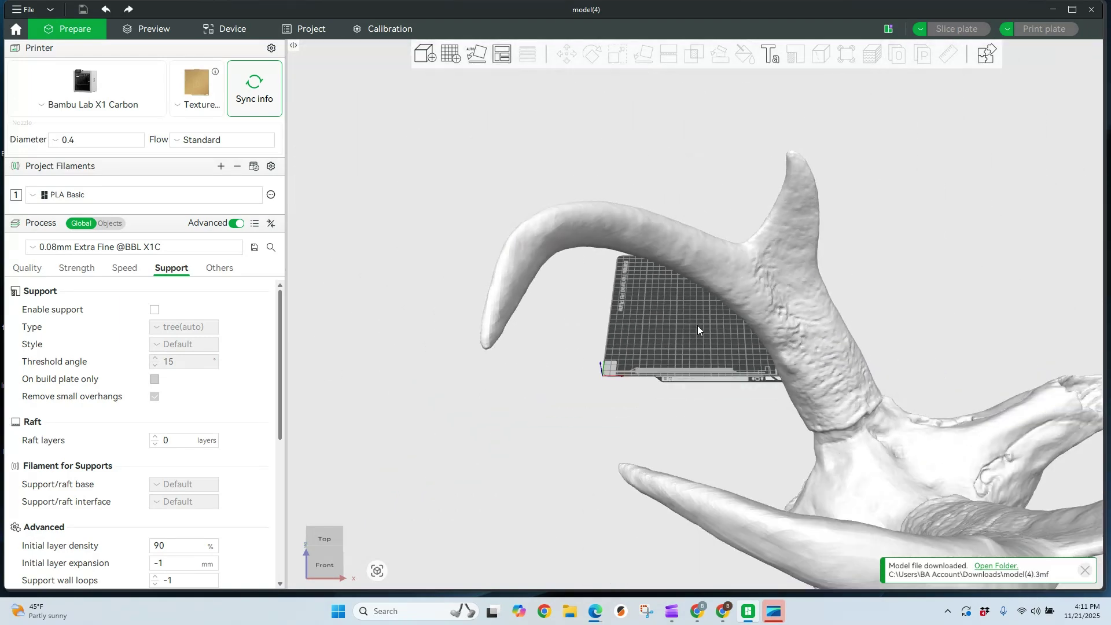
pyautogui.scroll(-5, 697, 327)
pyautogui.click(744, 316)
pyautogui.moveTo(744, 316); pyautogui.dragTo(677, 284)
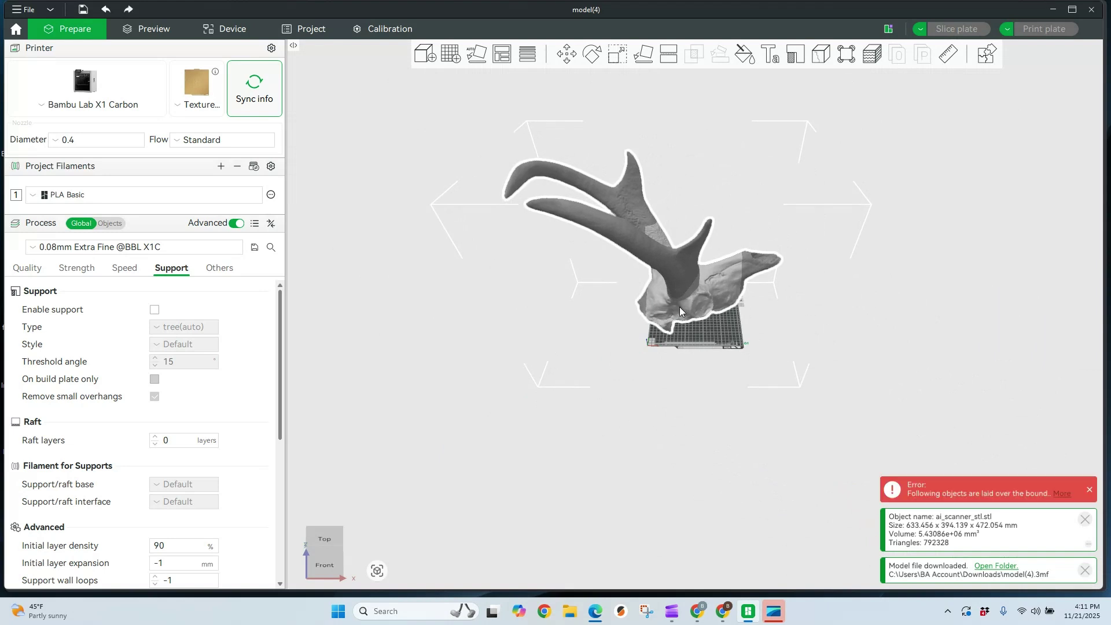
# - Uniformly scale the skull to a 100 mm Y size, giving 160.72 × 100 × 119.77 mm
pyautogui.click(618, 54)
pyautogui.click(720, 96)
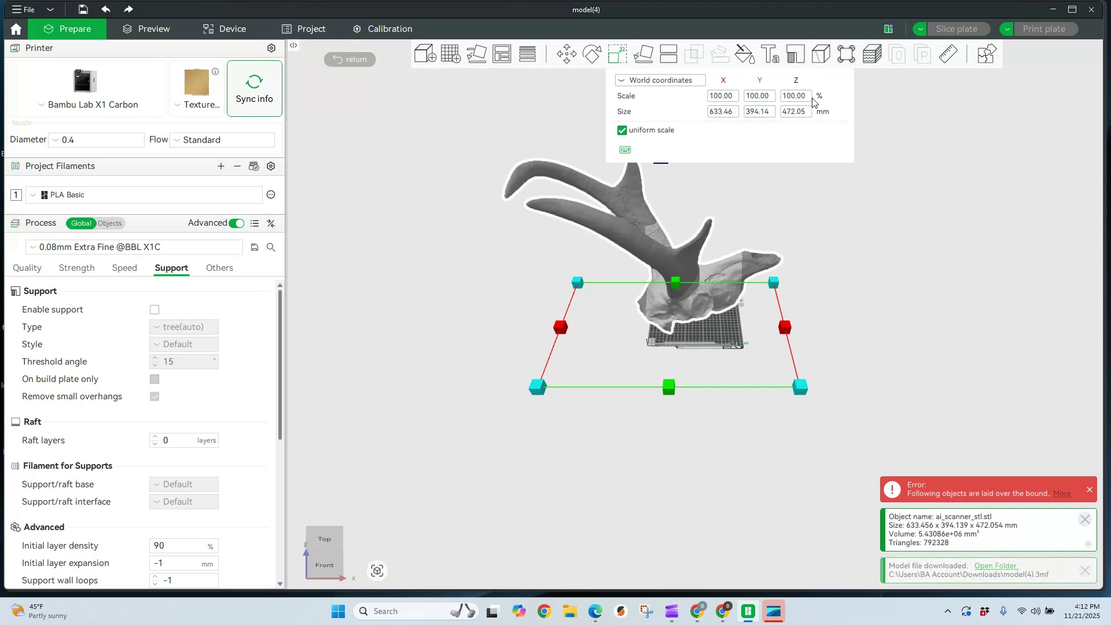
pyautogui.click(757, 116)
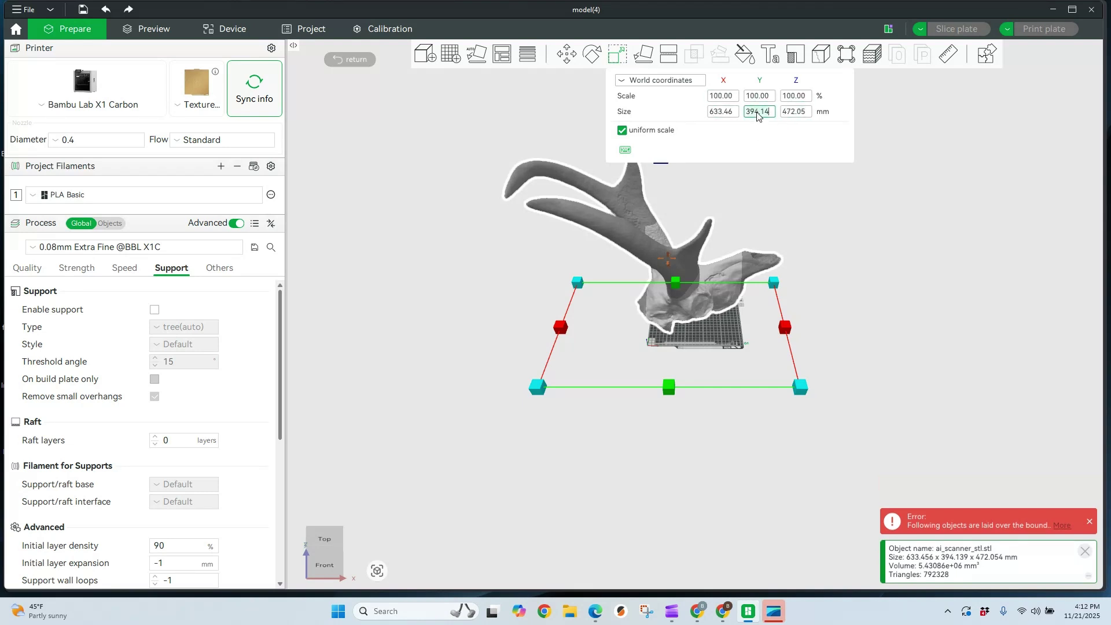
pyautogui.hotkey('ctrl', 'a')
pyautogui.write('100')
pyautogui.press('Return')
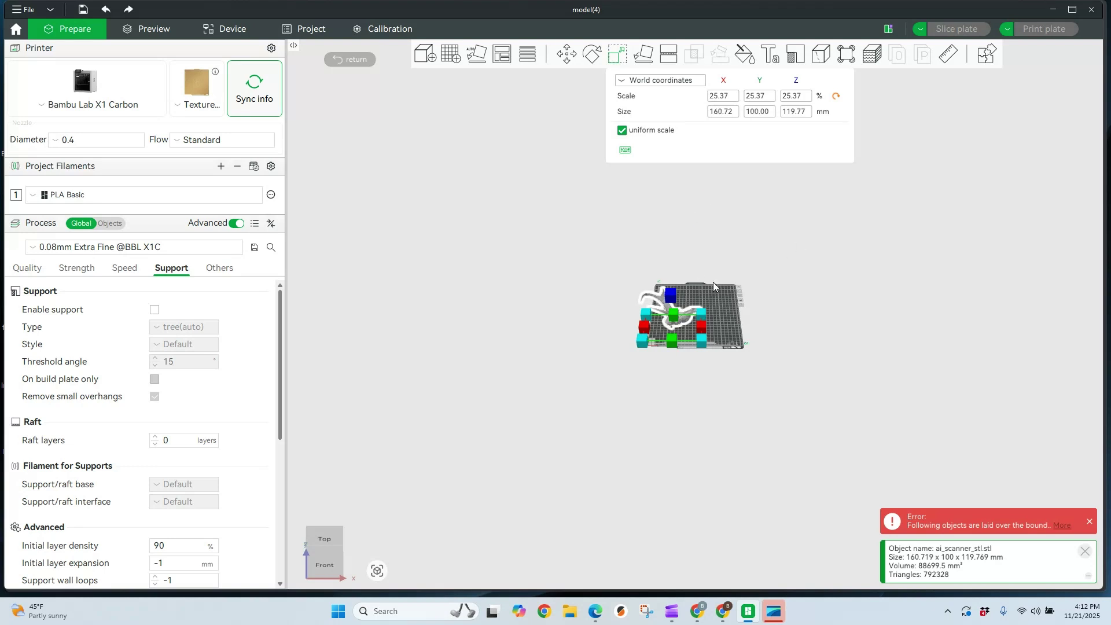
# - Fit the view, reselect the skull, and switch the printer preset to Bambu Lab P1S
pyautogui.click(663, 197)
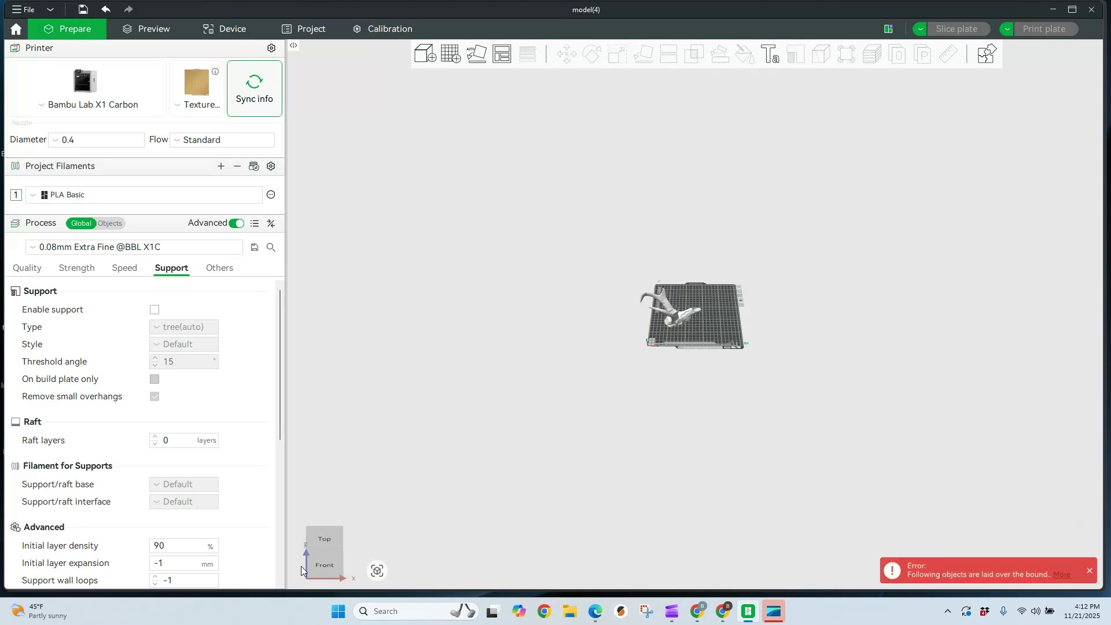
pyautogui.click(377, 572)
pyautogui.click(637, 344)
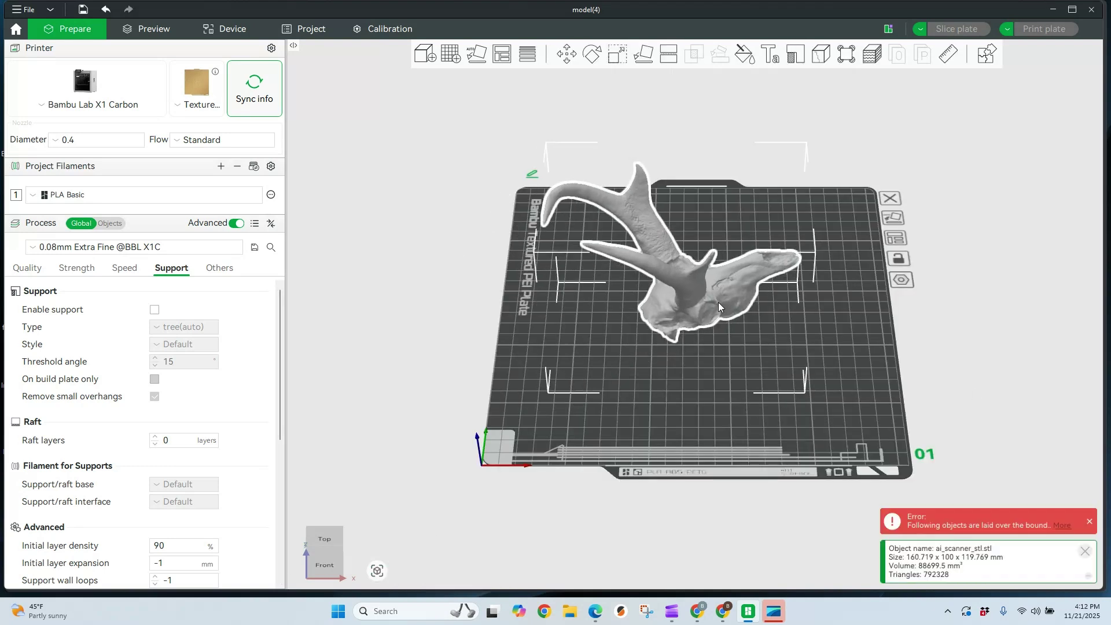
pyautogui.moveTo(738, 397); pyautogui.dragTo(864, 404)
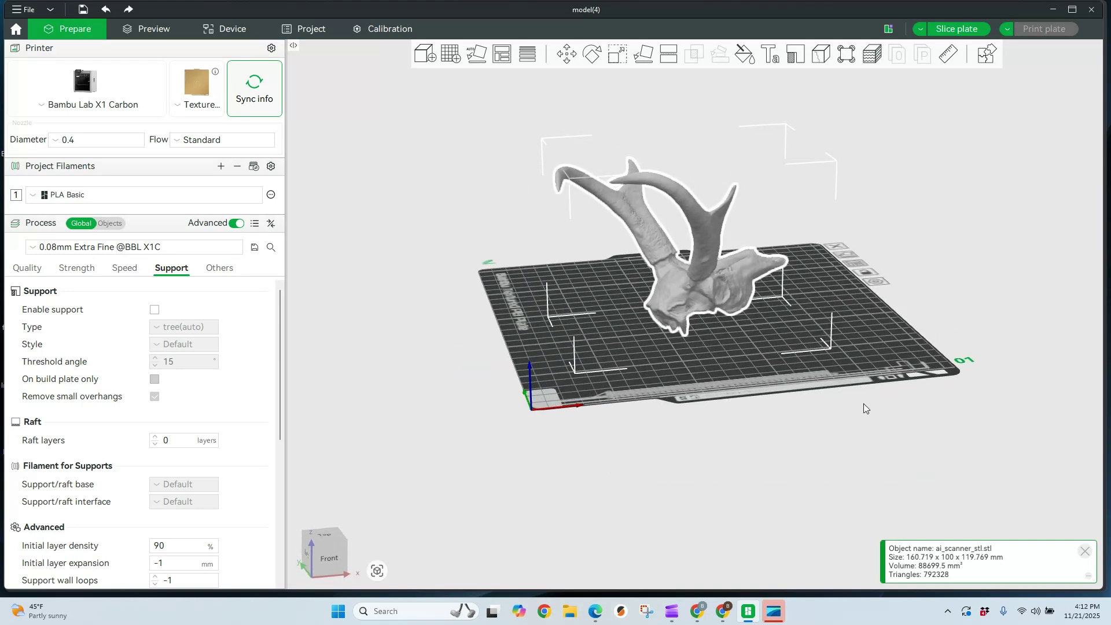
pyautogui.click(65, 101)
pyautogui.click(68, 140)
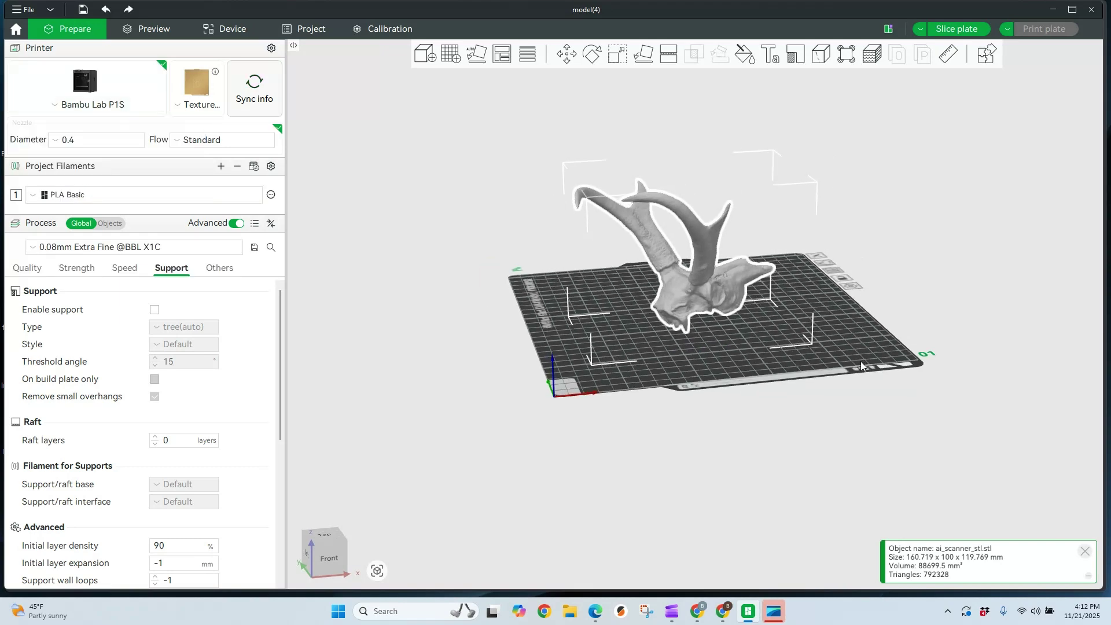
# - Orbit and zoom around the plate to check the scaled skull fits the P1S bed
pyautogui.moveTo(860, 361); pyautogui.dragTo(714, 317)
pyautogui.press('3')
pyautogui.scroll(3, 714, 316)
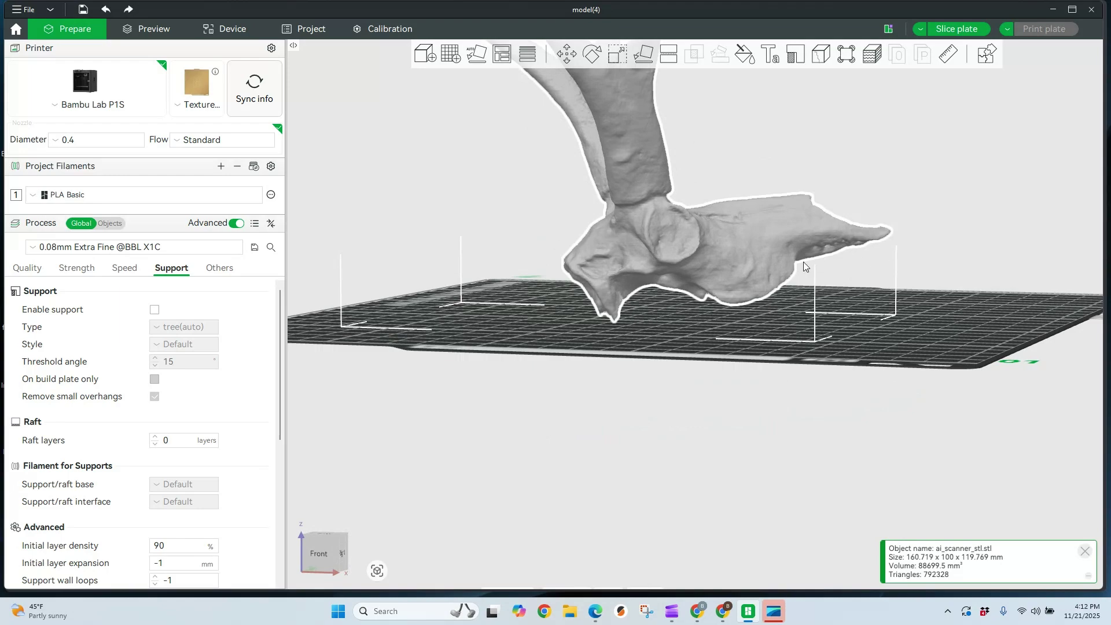
pyautogui.moveTo(796, 339); pyautogui.dragTo(878, 443)
pyautogui.scroll(5, 736, 349)
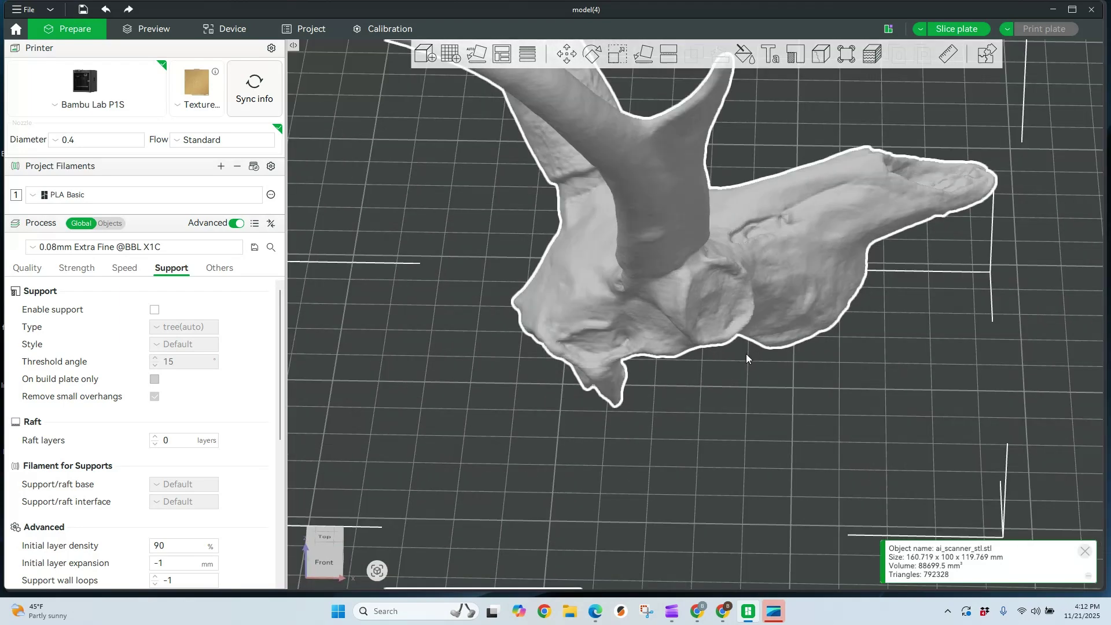
pyautogui.scroll(-7, 721, 344)
pyautogui.moveTo(725, 452); pyautogui.dragTo(594, 107)
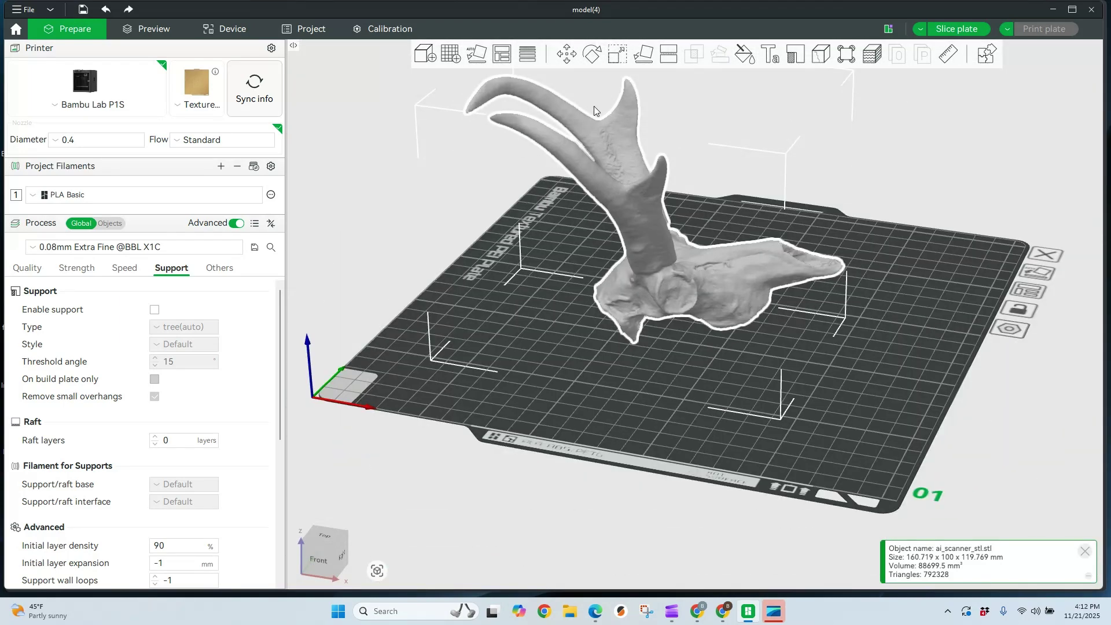
# - Auto-orient the skull, then apply Lay on Face so it rests flat with antlers upward
pyautogui.click(475, 54)
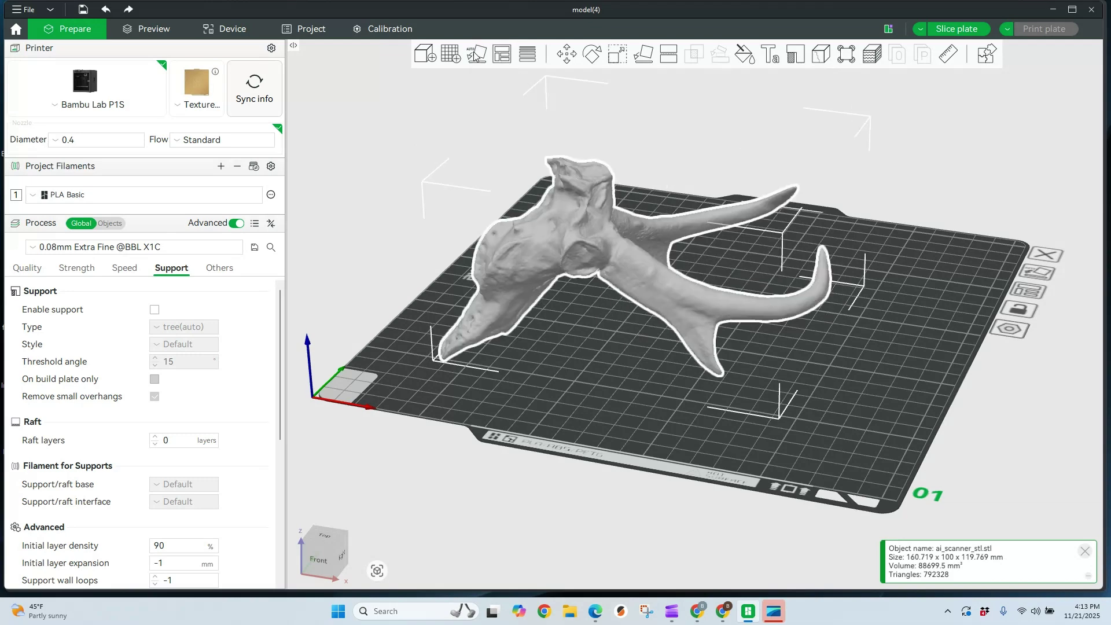
pyautogui.moveTo(663, 398); pyautogui.dragTo(705, 404)
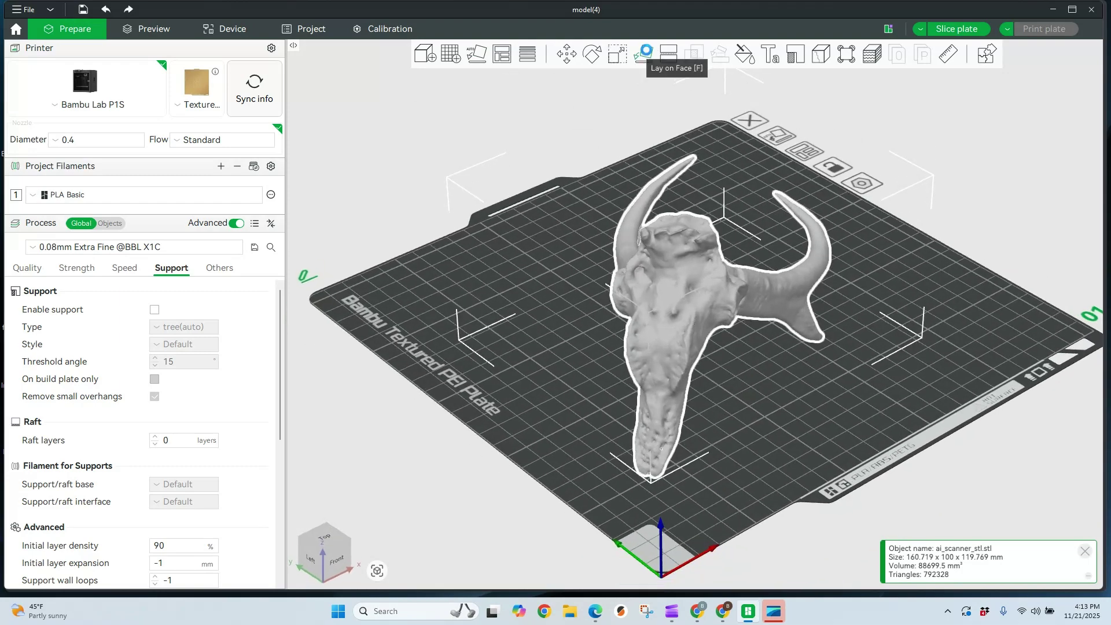
pyautogui.click(651, 53)
pyautogui.moveTo(693, 451); pyautogui.dragTo(748, 307)
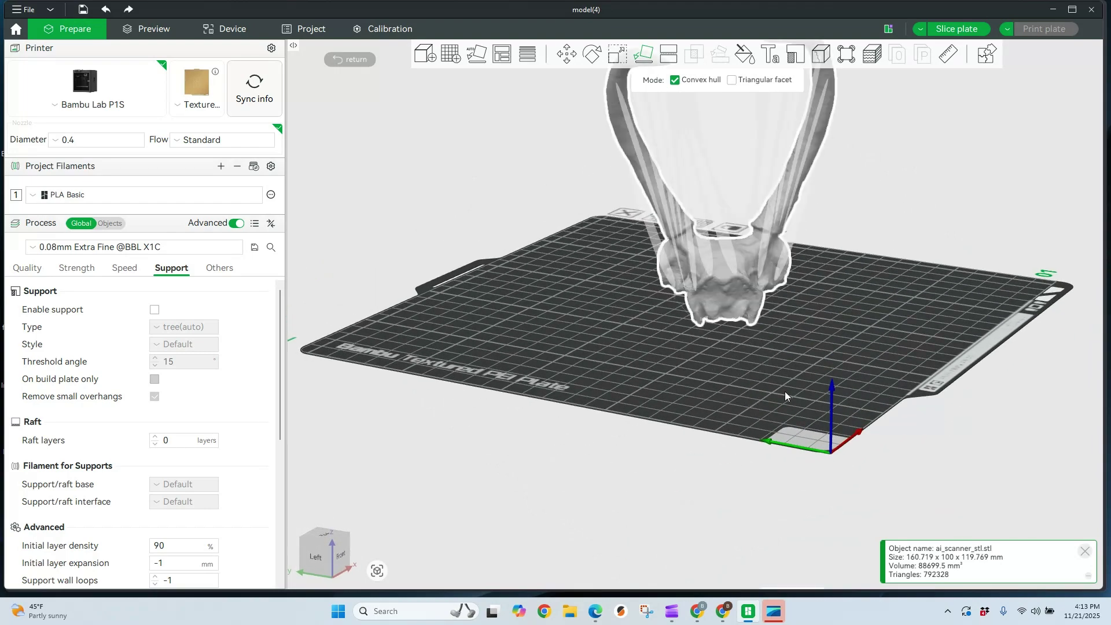
pyautogui.moveTo(785, 391); pyautogui.dragTo(742, 392)
pyautogui.moveTo(871, 122); pyautogui.dragTo(662, 345)
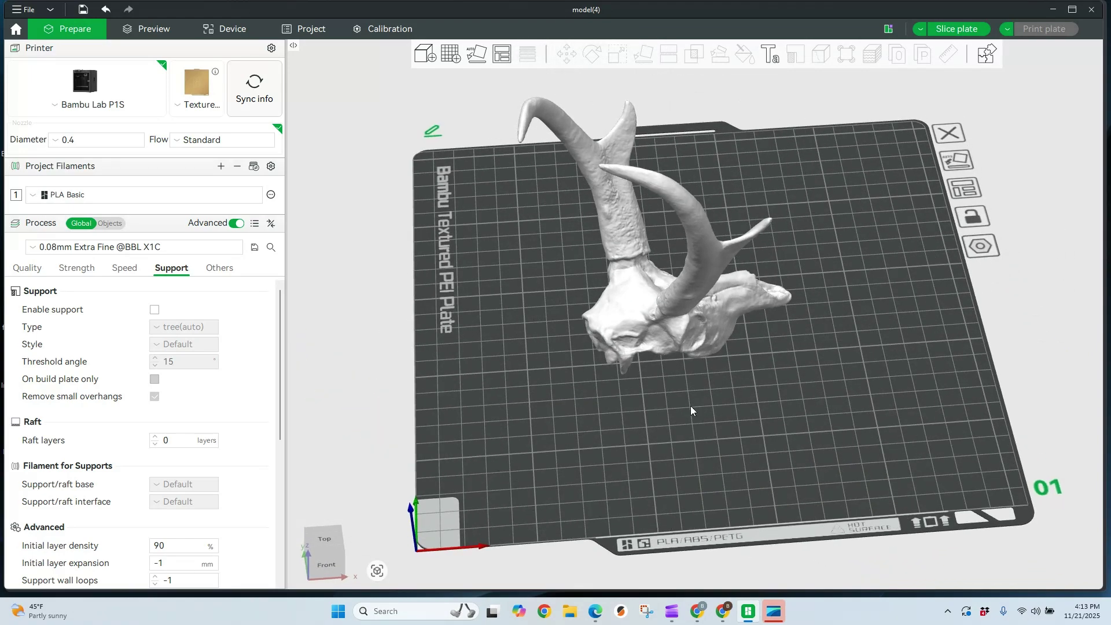
# - Rotate the skull about its vertical axis to an absolute Z angle of 10.54°
pyautogui.moveTo(699, 427); pyautogui.dragTo(307, 398)
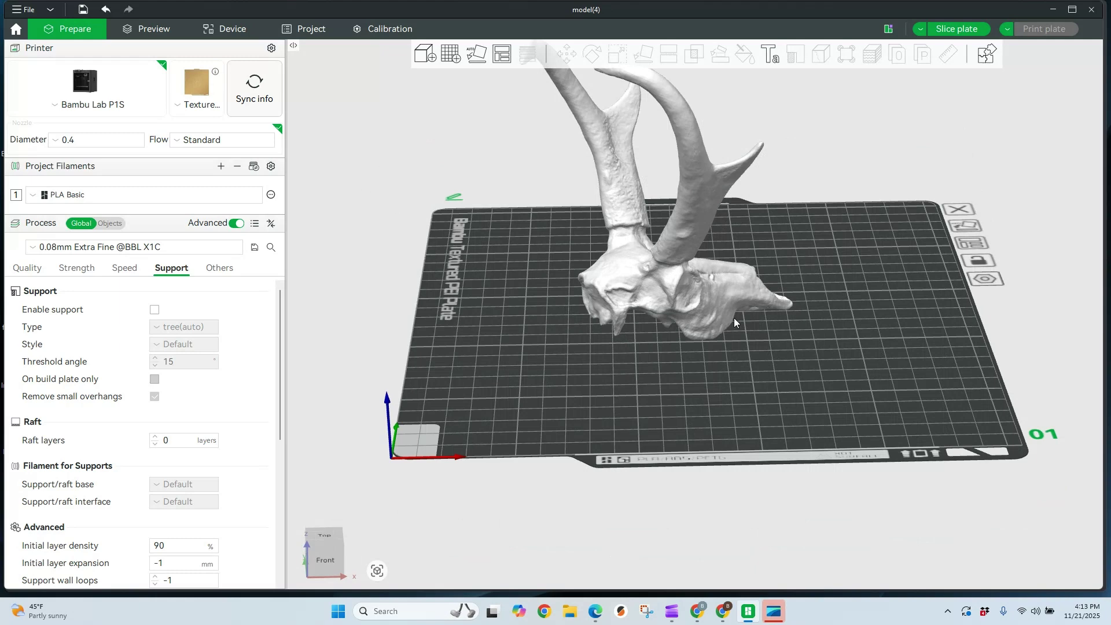
pyautogui.click(719, 298)
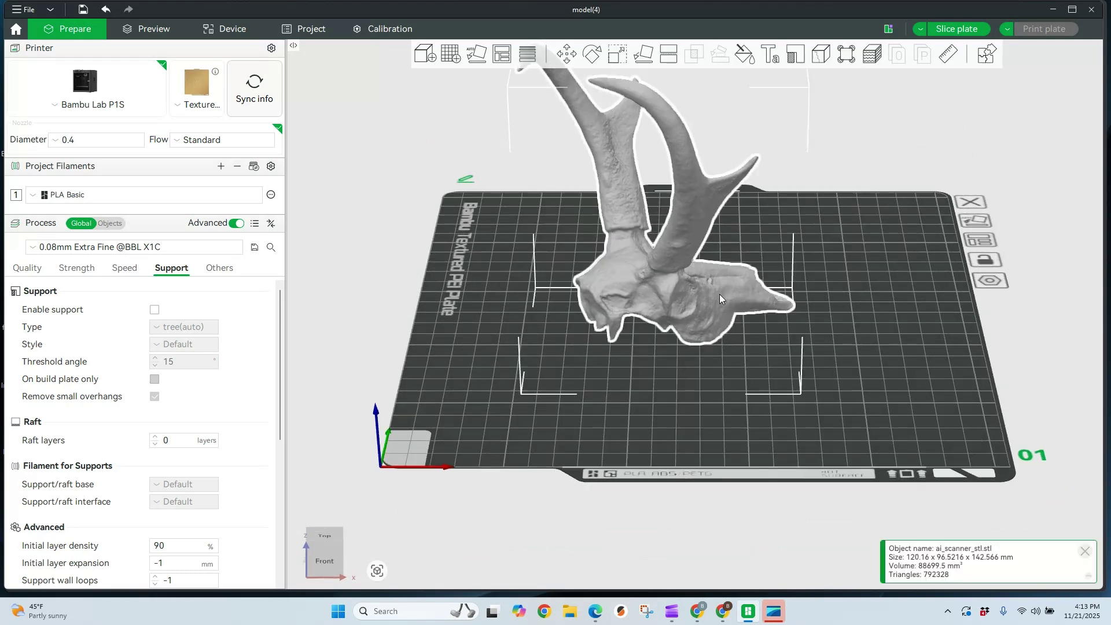
pyautogui.click(593, 54)
pyautogui.moveTo(828, 383); pyautogui.dragTo(414, 167)
pyautogui.moveTo(554, 414); pyautogui.dragTo(573, 382)
pyautogui.moveTo(807, 163); pyautogui.dragTo(801, 149)
pyautogui.moveTo(825, 393); pyautogui.dragTo(695, 281)
pyautogui.moveTo(813, 429); pyautogui.dragTo(809, 445)
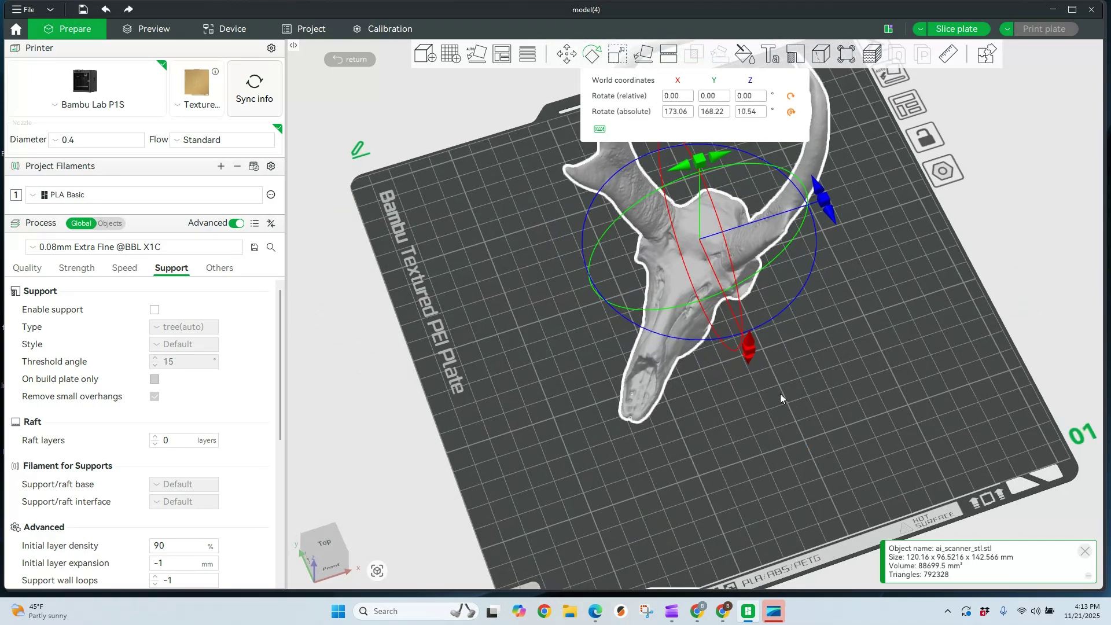
pyautogui.click(977, 229)
pyautogui.moveTo(858, 381); pyautogui.dragTo(833, 361)
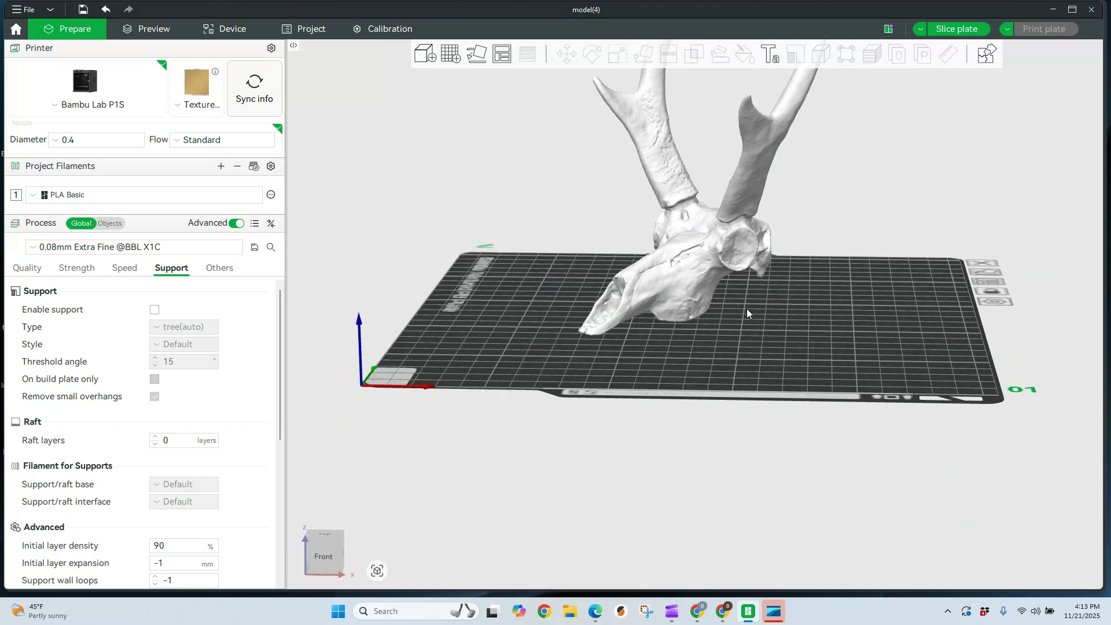
pyautogui.moveTo(747, 313); pyautogui.dragTo(744, 358)
# - Set filament slot 1 to Custom > My Generic PETG
pyautogui.scroll(-3, 744, 359)
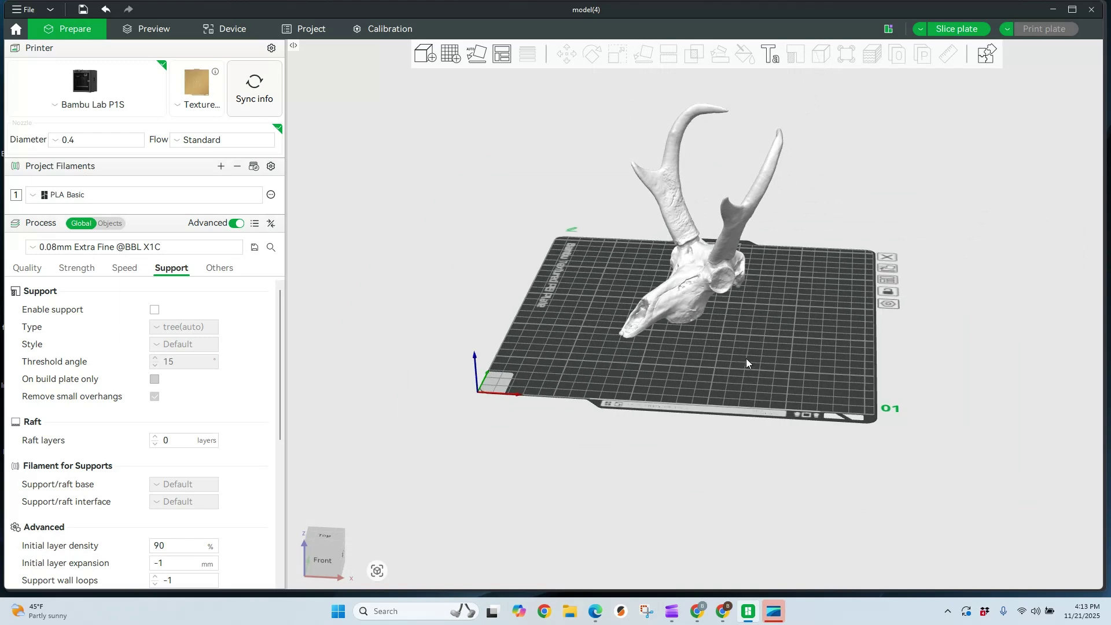
pyautogui.click(135, 196)
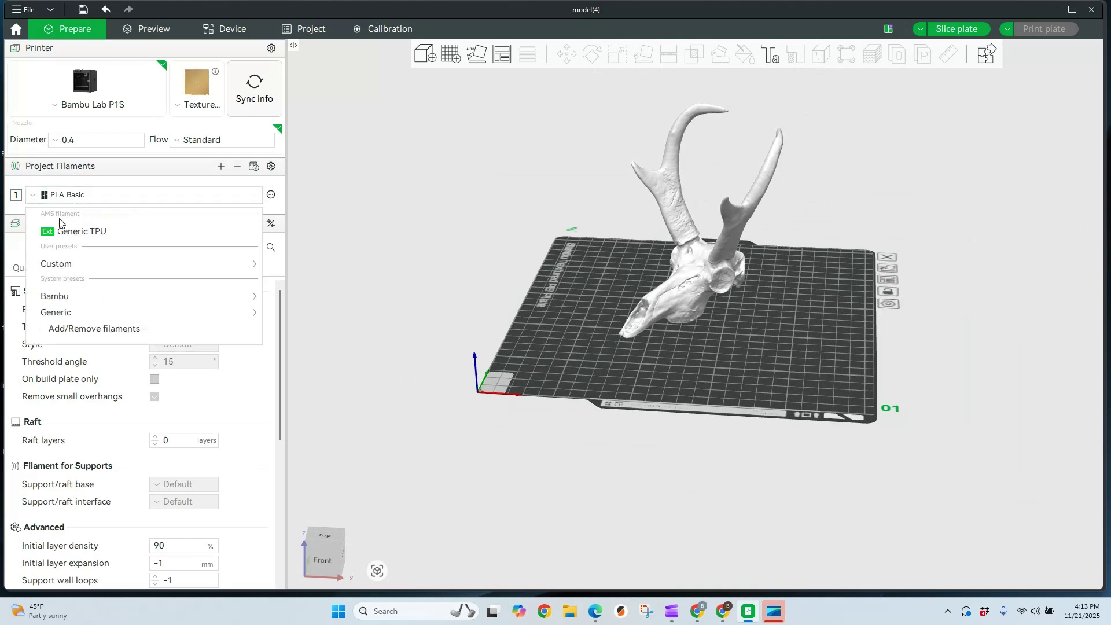
pyautogui.moveTo(79, 314)
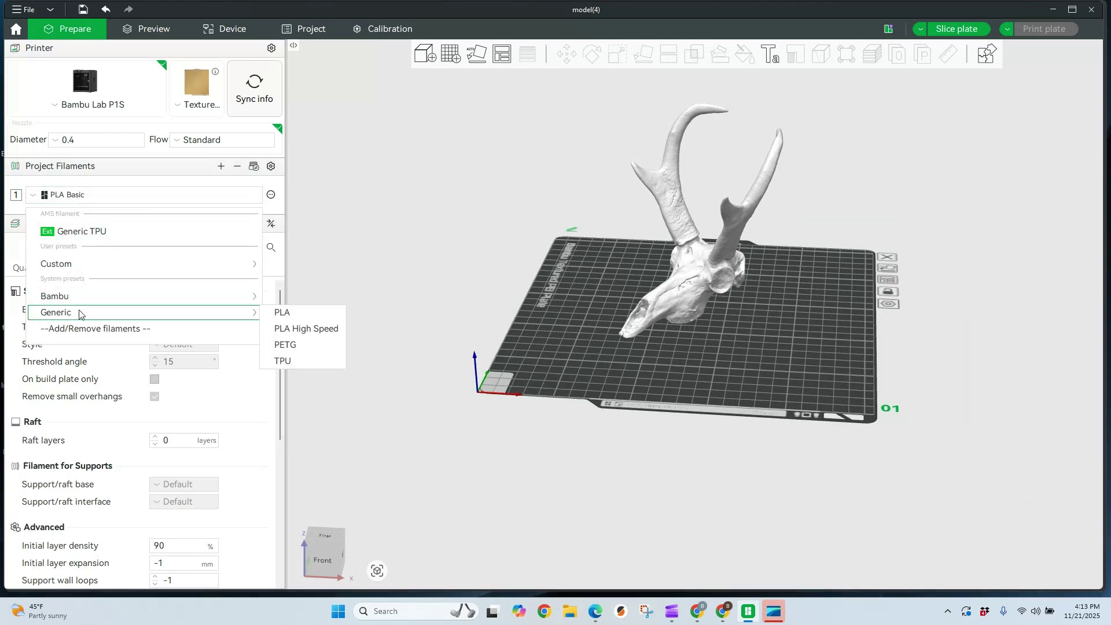
pyautogui.moveTo(89, 263)
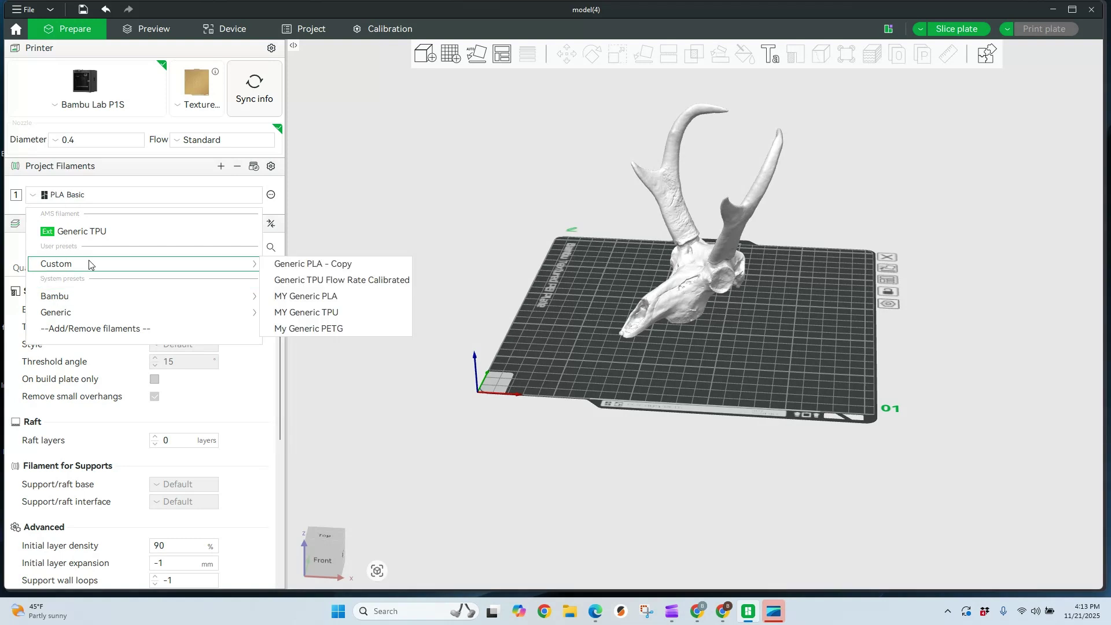
pyautogui.click(327, 329)
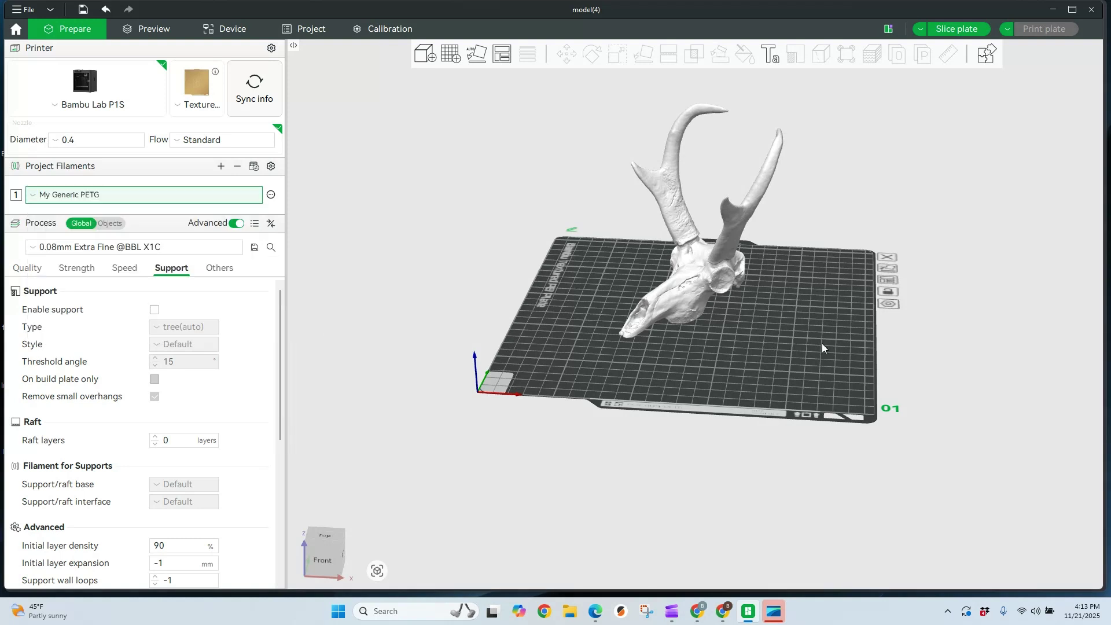
pyautogui.click(87, 249)
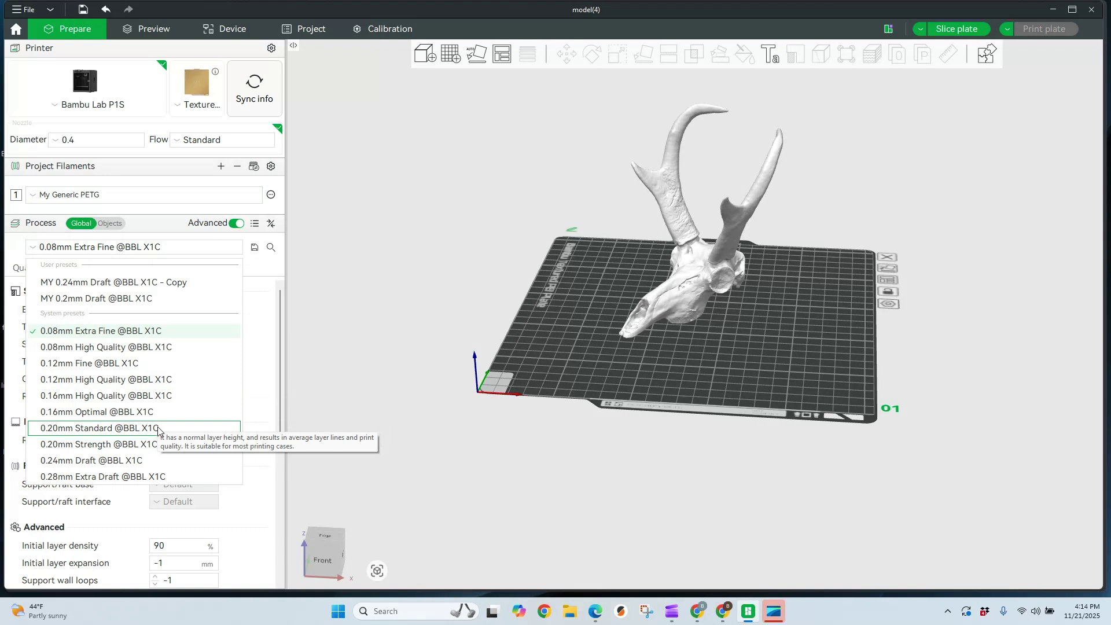
pyautogui.click(146, 397)
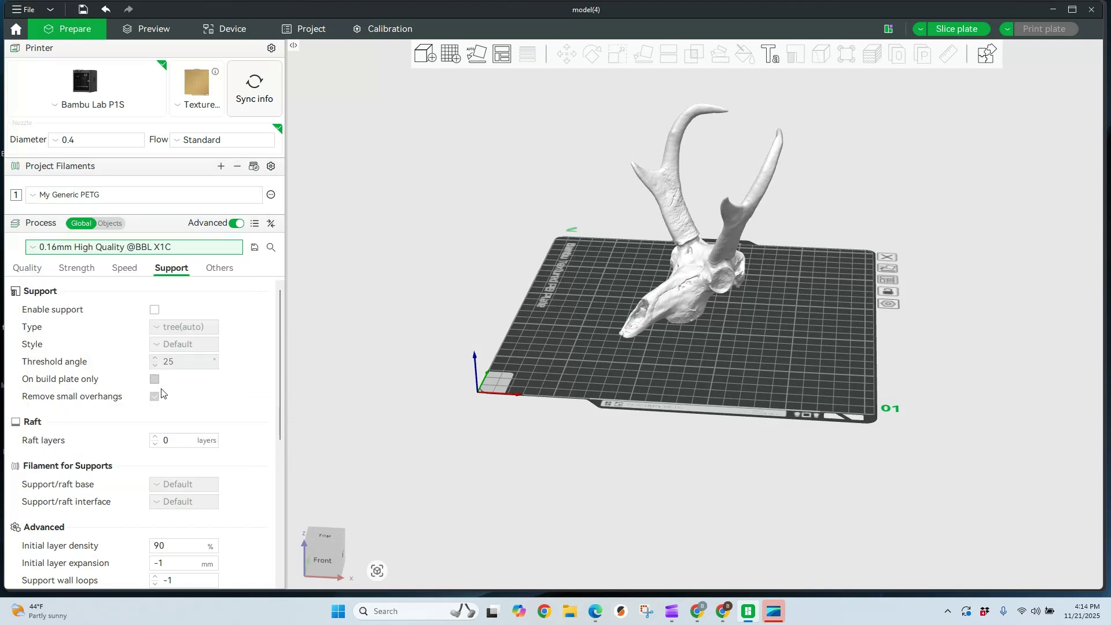
pyautogui.moveTo(641, 351); pyautogui.dragTo(655, 350)
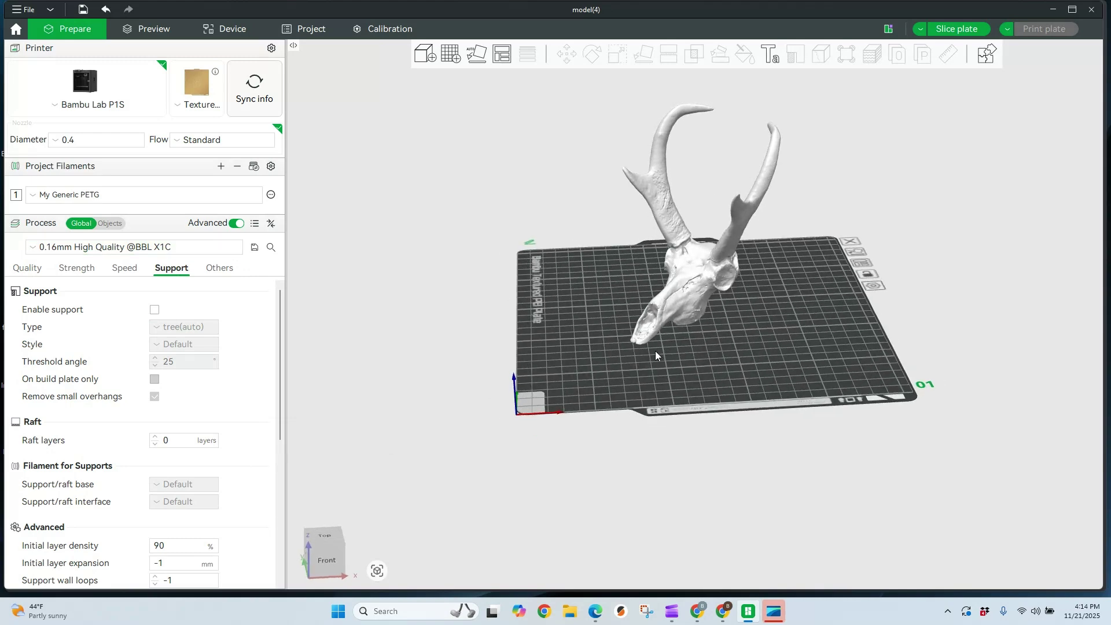
pyautogui.click(154, 309)
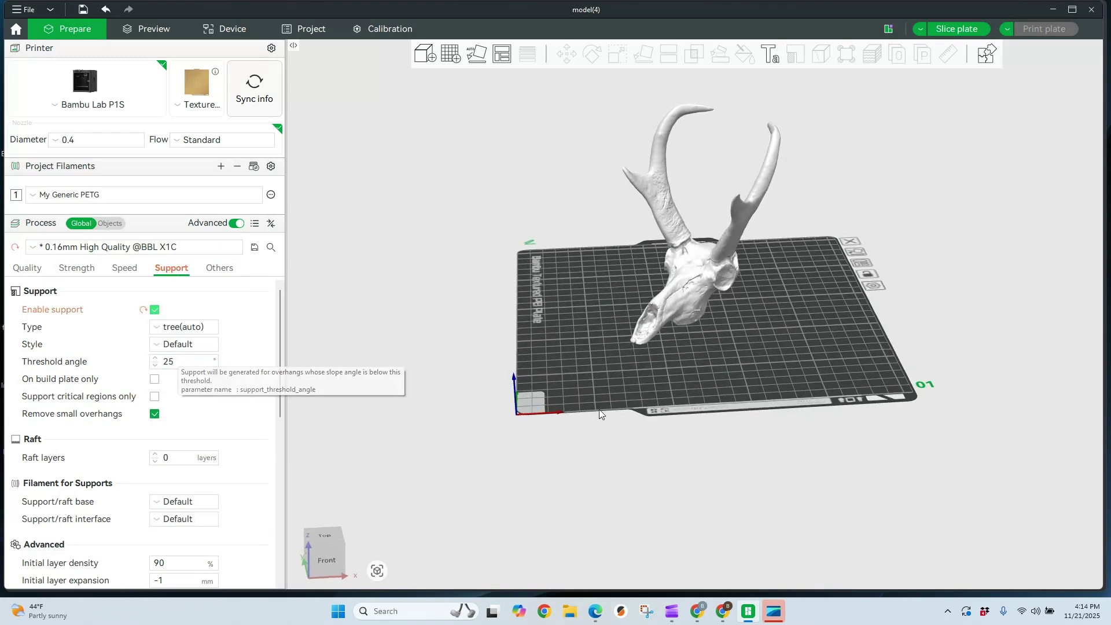
# - Raise the tree support threshold angle from 25 to 35°
pyautogui.moveTo(598, 408); pyautogui.dragTo(616, 387)
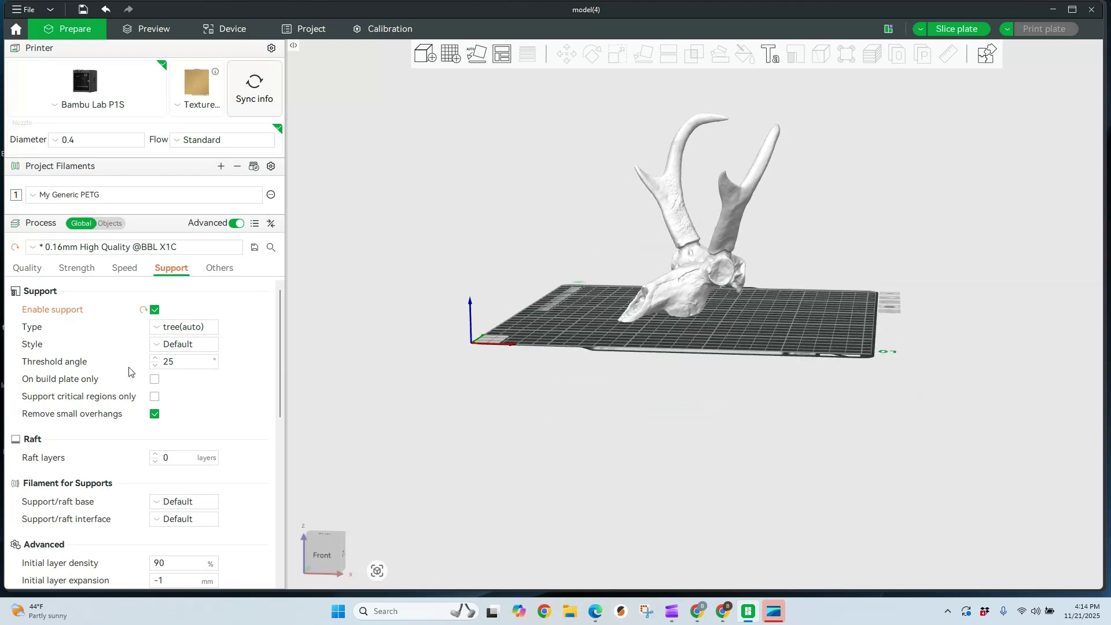
pyautogui.click(180, 362)
pyautogui.doubleClick(185, 361)
pyautogui.write('3')
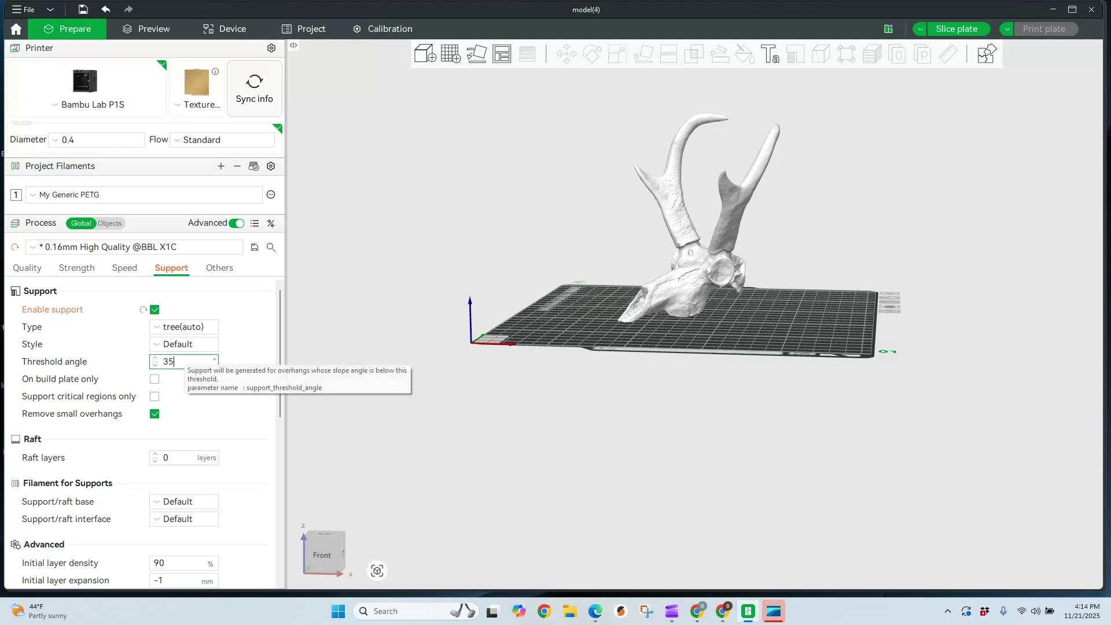
pyautogui.click(192, 430)
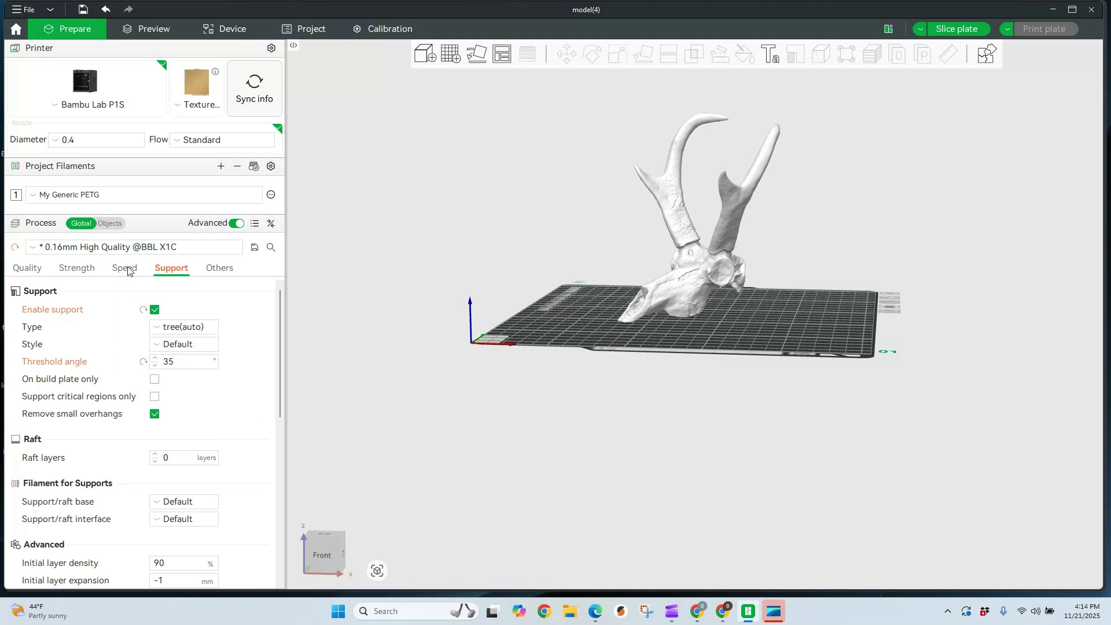
# - On the Strength tab, set 3 wall loops and 5 top and 5 bottom shell layers
pyautogui.click(85, 270)
pyautogui.doubleClick(165, 309)
pyautogui.write('3')
pyautogui.press('Return')
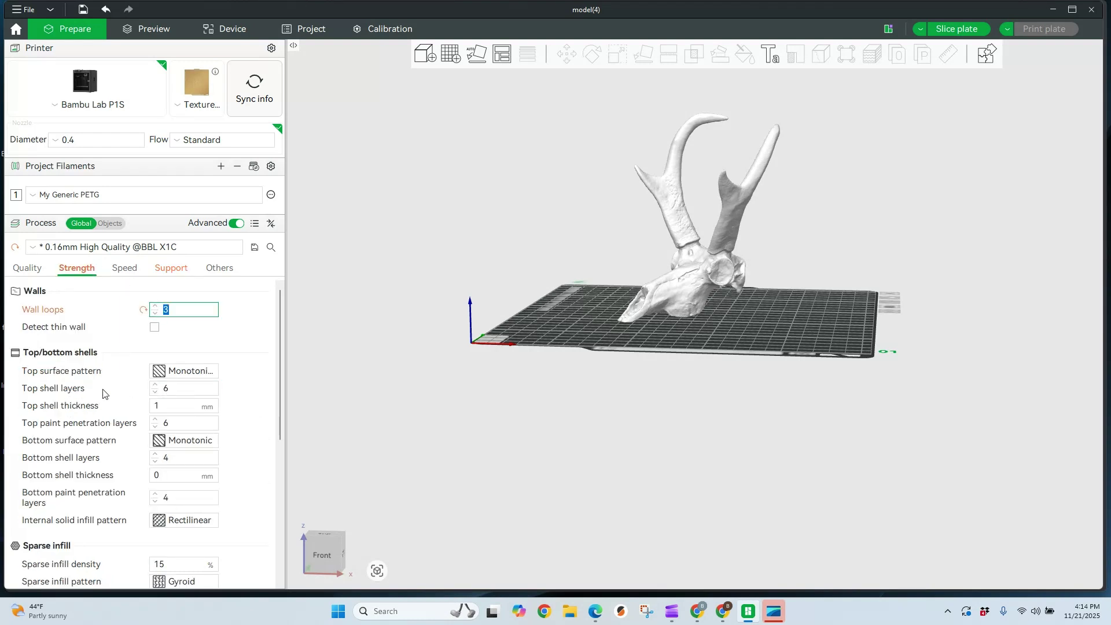
pyautogui.click(155, 392)
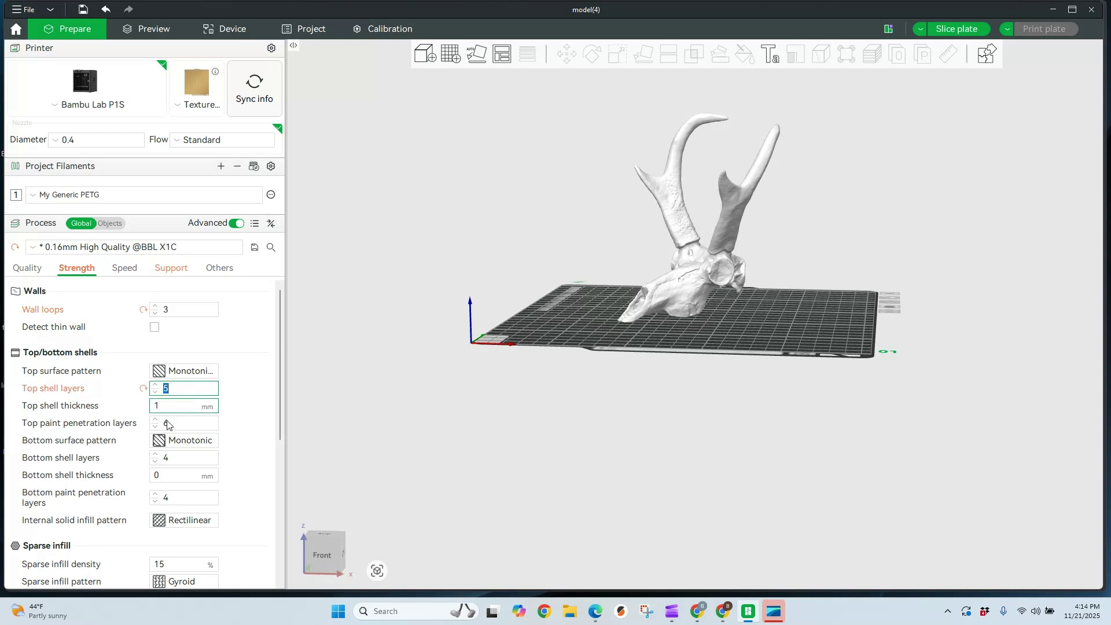
pyautogui.click(154, 455)
pyautogui.click(239, 386)
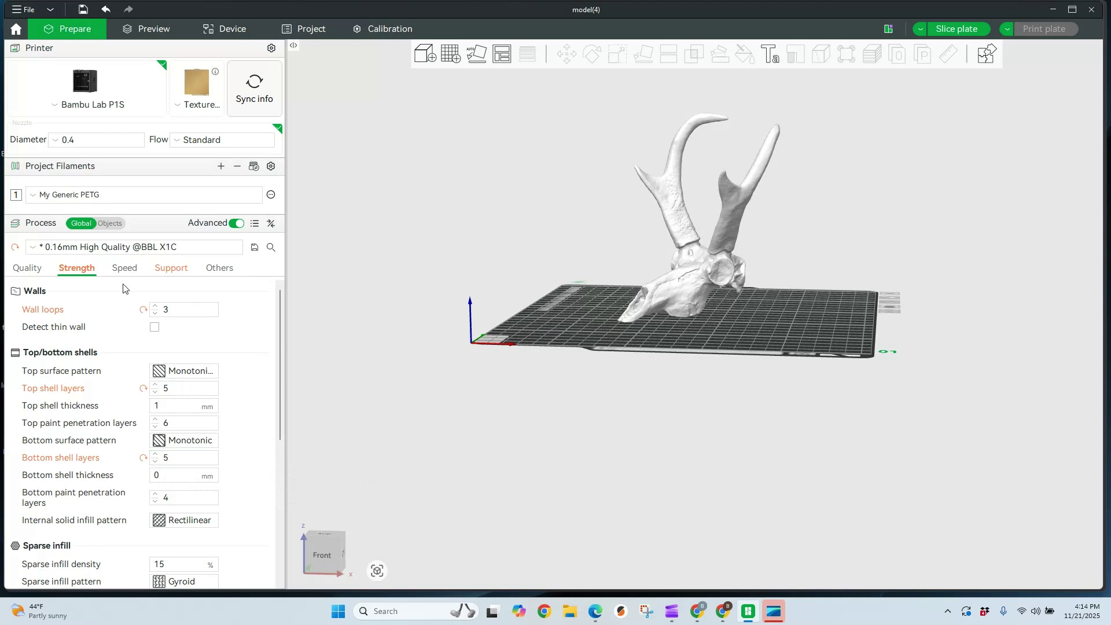
pyautogui.click(26, 272)
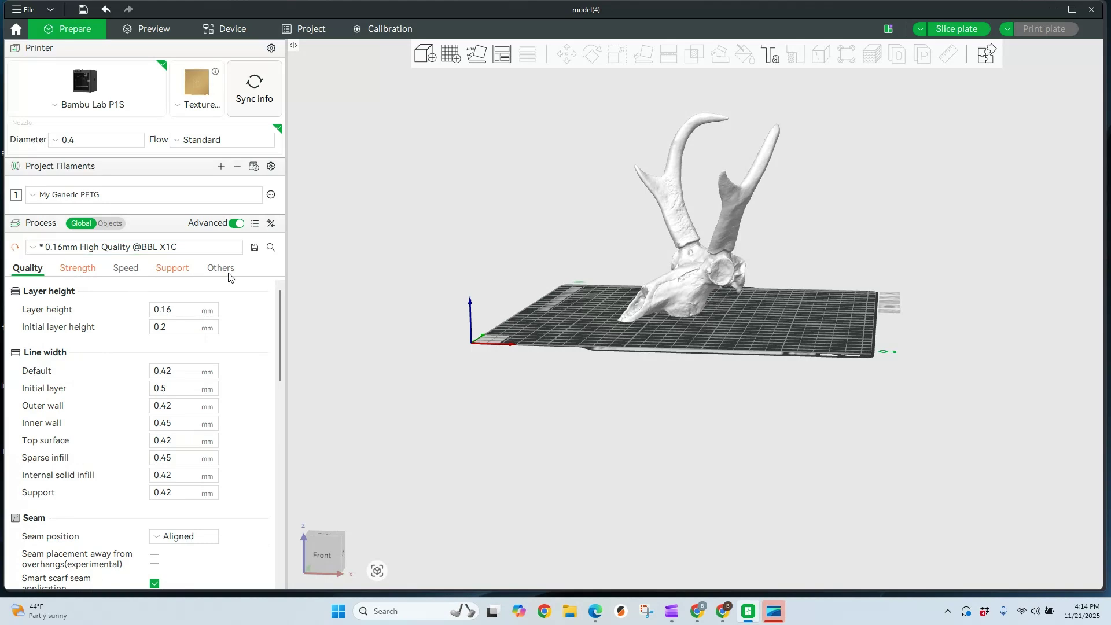
pyautogui.moveTo(582, 321); pyautogui.dragTo(579, 348)
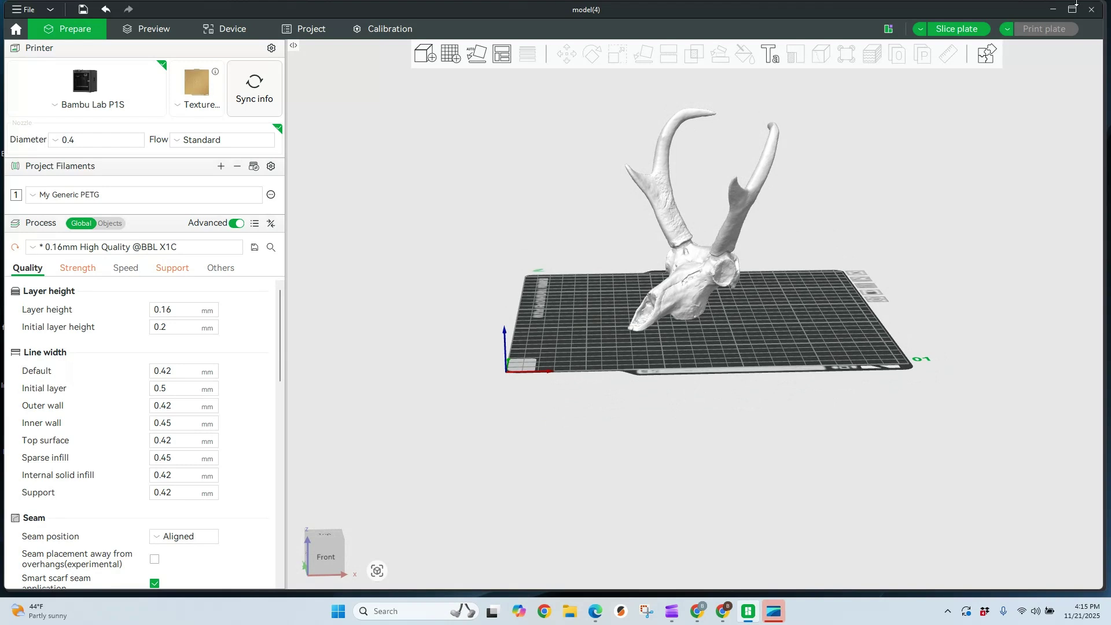
# - Slice the plate, producing tree supports, a 5h0m estimate and 57.80 g of filament
pyautogui.click(957, 29)
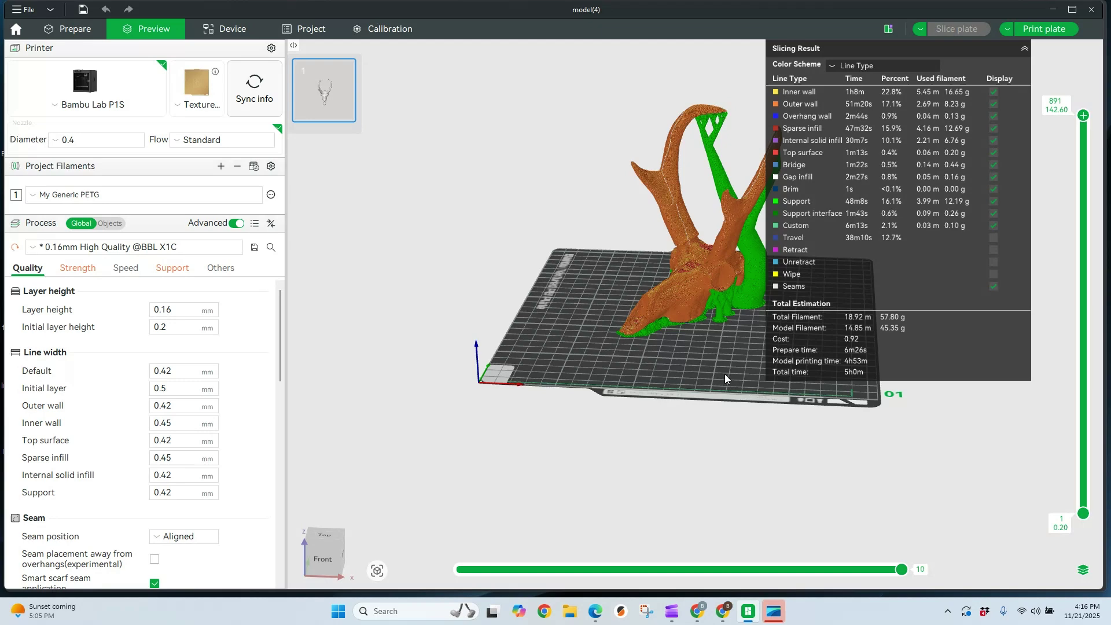
pyautogui.moveTo(724, 373); pyautogui.dragTo(796, 354)
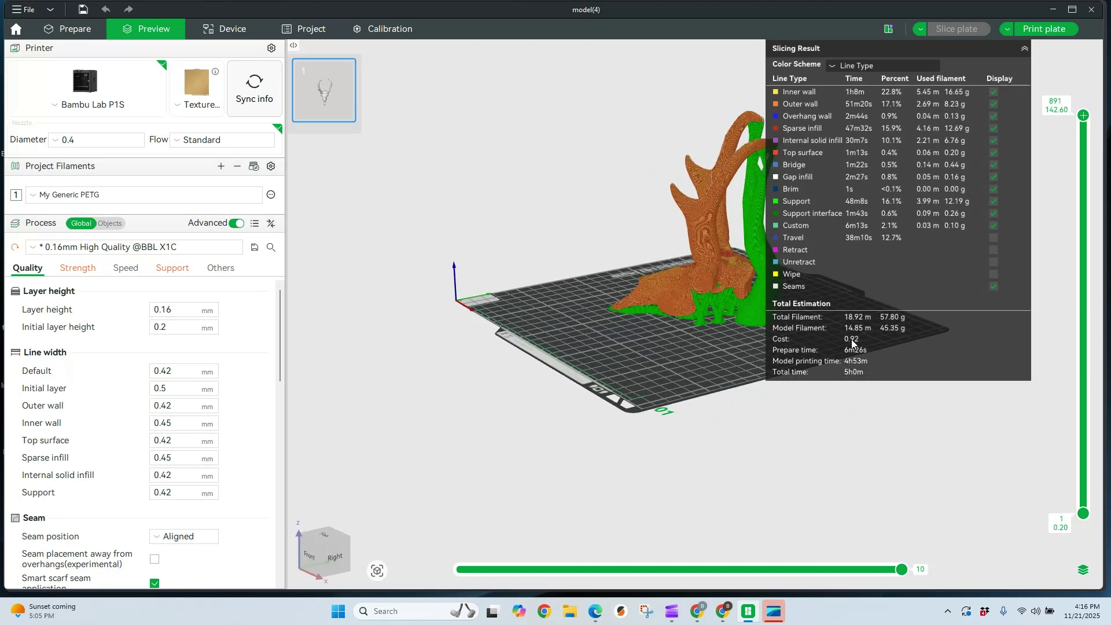
pyautogui.click(1024, 48)
pyautogui.scroll(3, 729, 177)
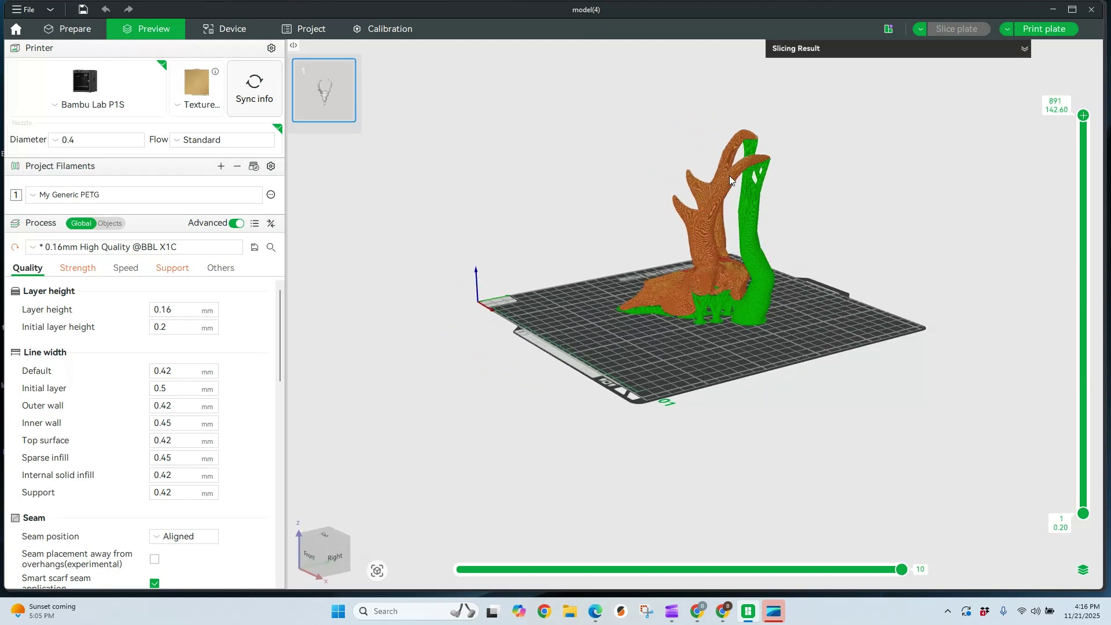
pyautogui.moveTo(676, 345)
pyautogui.mouseDown()
pyautogui.moveTo(729, 356)
pyautogui.moveTo(811, 341)
pyautogui.moveTo(798, 353)
pyautogui.moveTo(695, 354)
pyautogui.mouseUp()
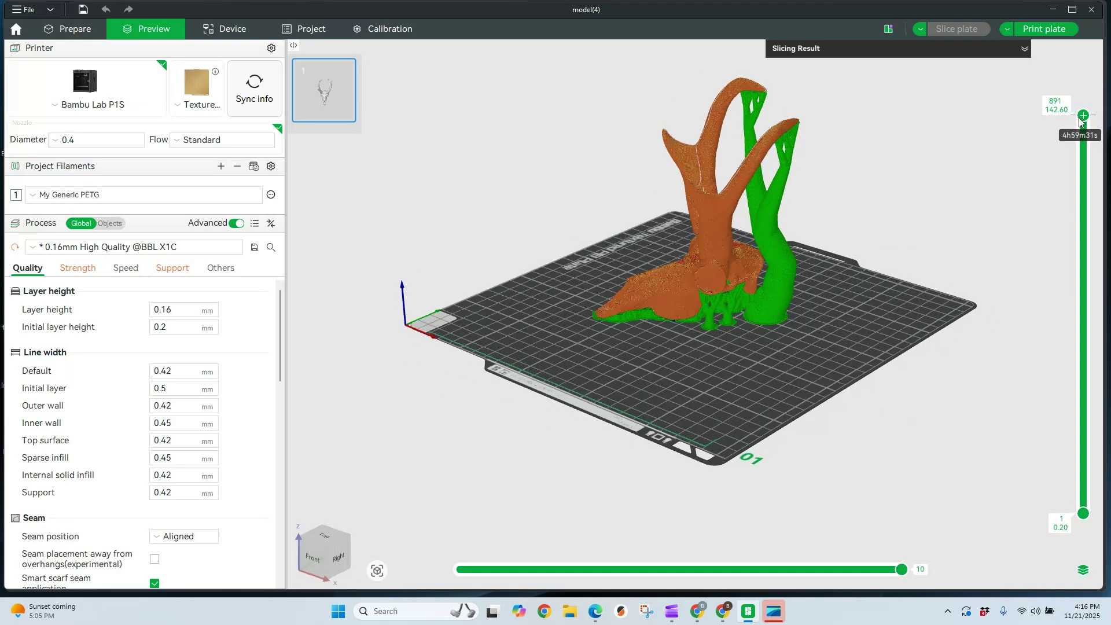
pyautogui.scroll(-10, 1072, 208)
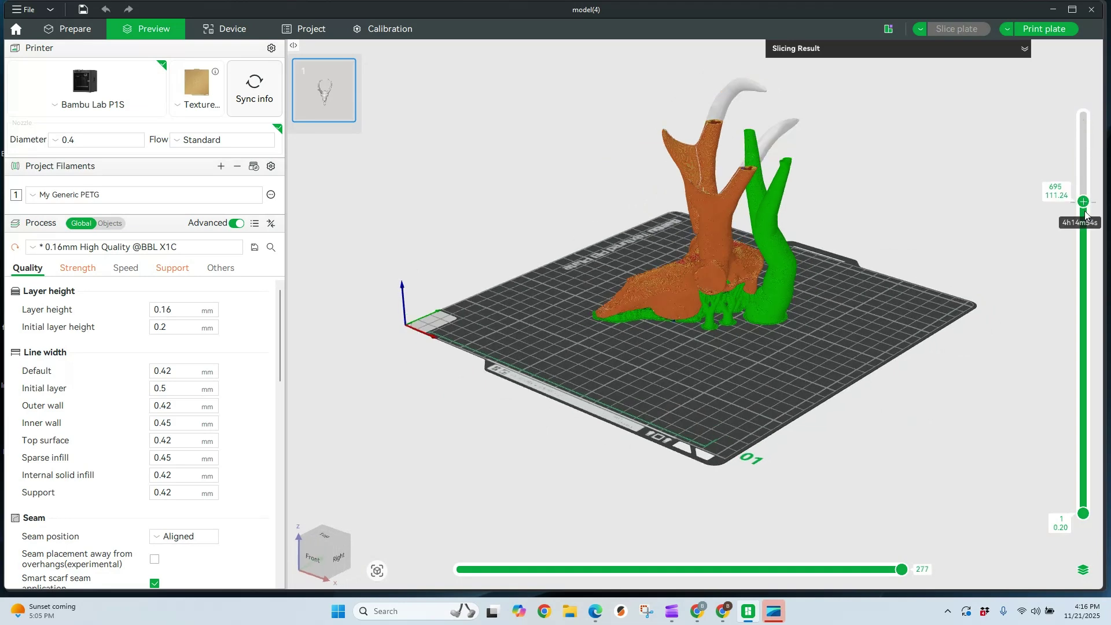
pyautogui.moveTo(1073, 294); pyautogui.dragTo(1083, 452)
pyautogui.scroll(-2, 704, 280)
pyautogui.scroll(6, 712, 278)
pyautogui.moveTo(716, 278); pyautogui.dragTo(787, 402)
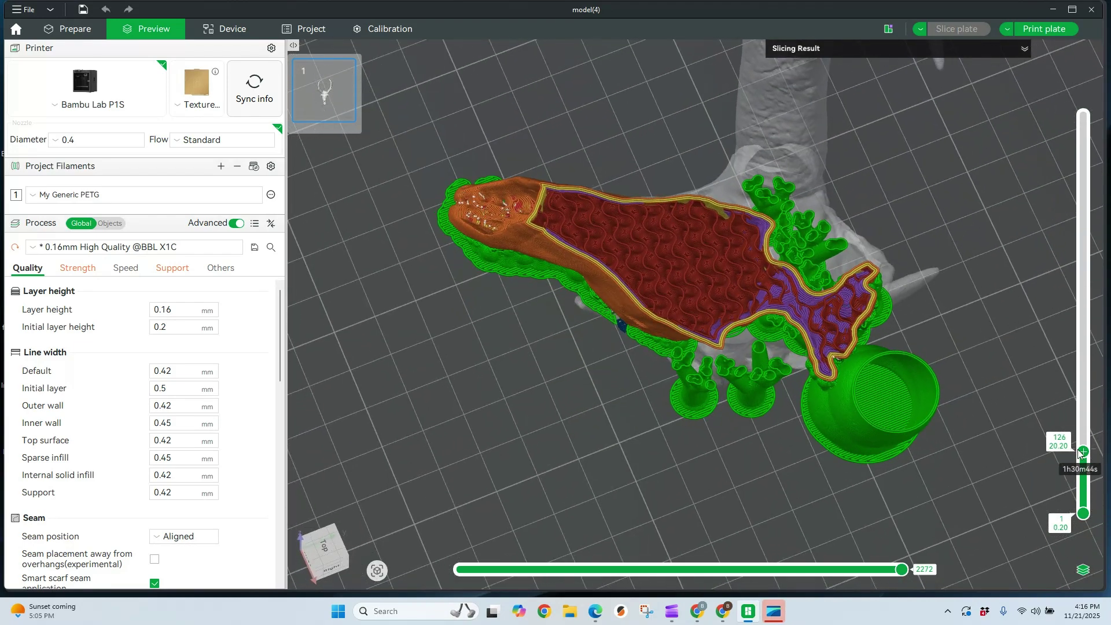
pyautogui.moveTo(1086, 449); pyautogui.dragTo(1084, 412)
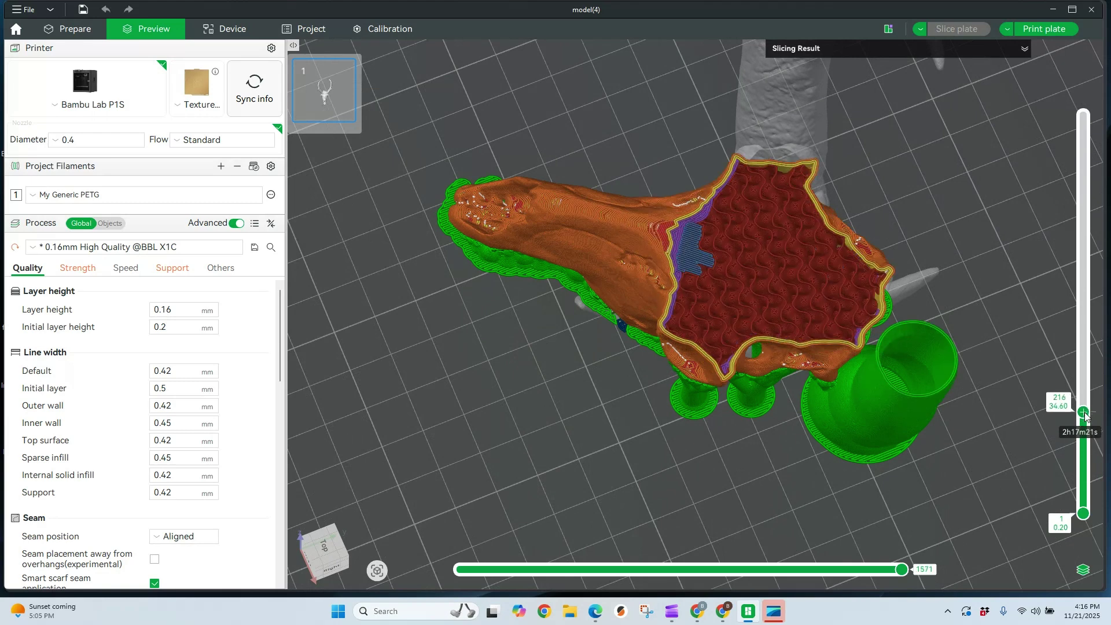
pyautogui.scroll(5, 1082, 417)
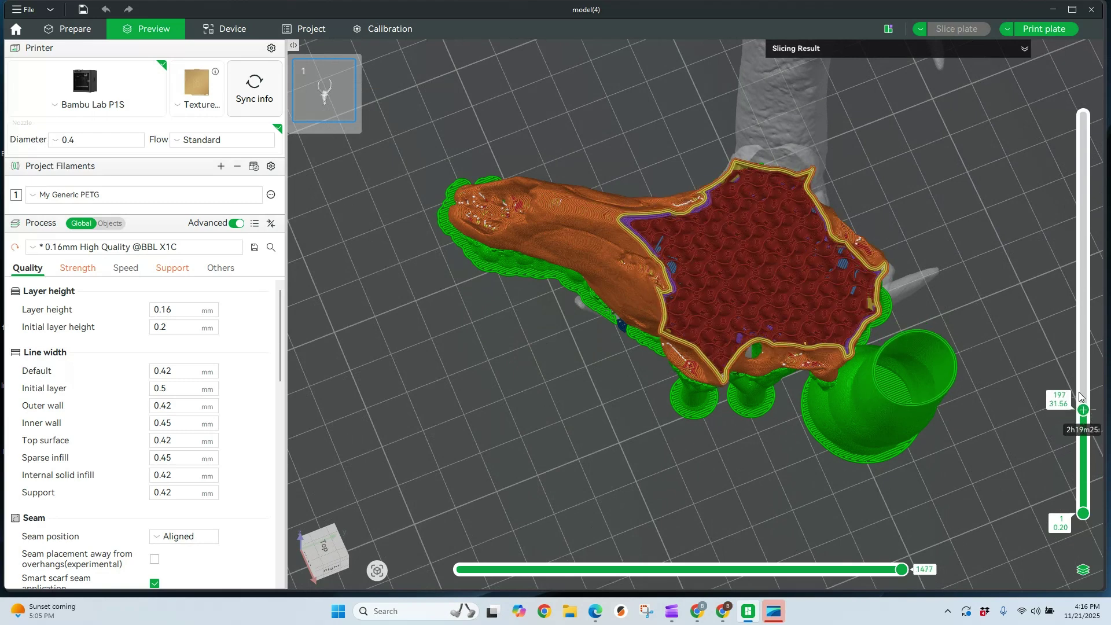
pyautogui.scroll(20, 1088, 353)
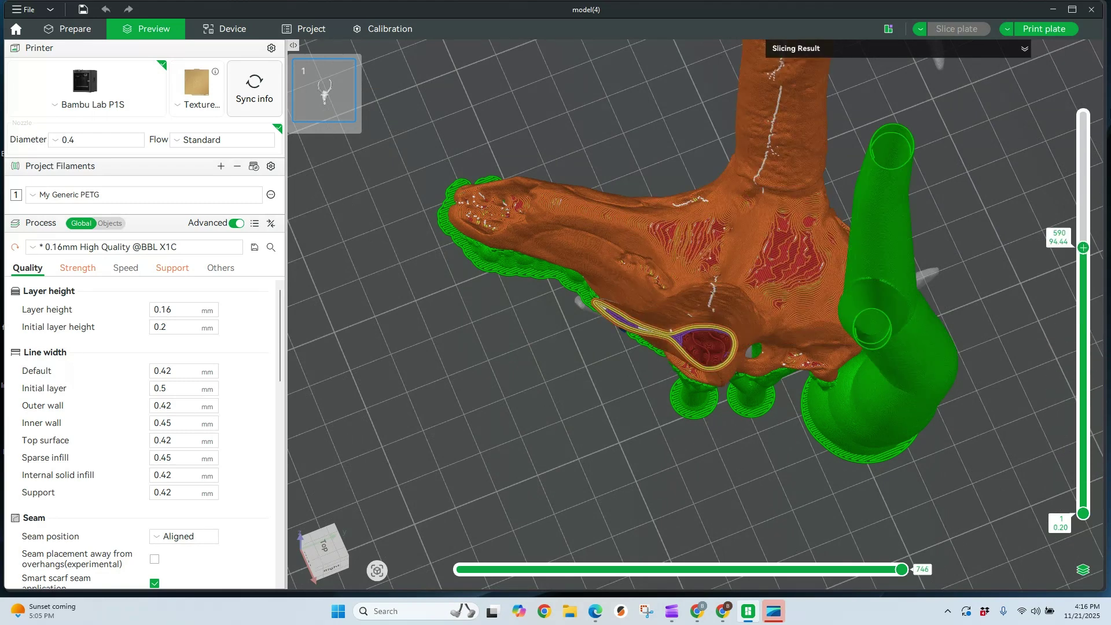
pyautogui.click(1085, 114)
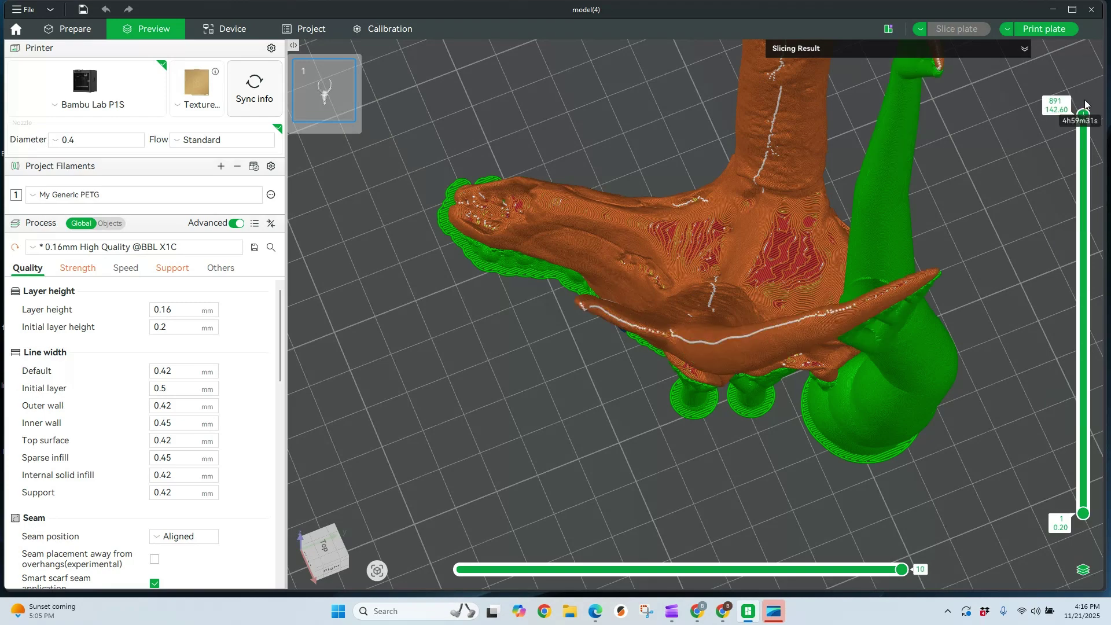
pyautogui.scroll(-10, 714, 329)
pyautogui.moveTo(714, 333); pyautogui.dragTo(729, 407)
# - Send the print job to the P1S with PETG mapped to AMS slot A1
pyautogui.click(1038, 29)
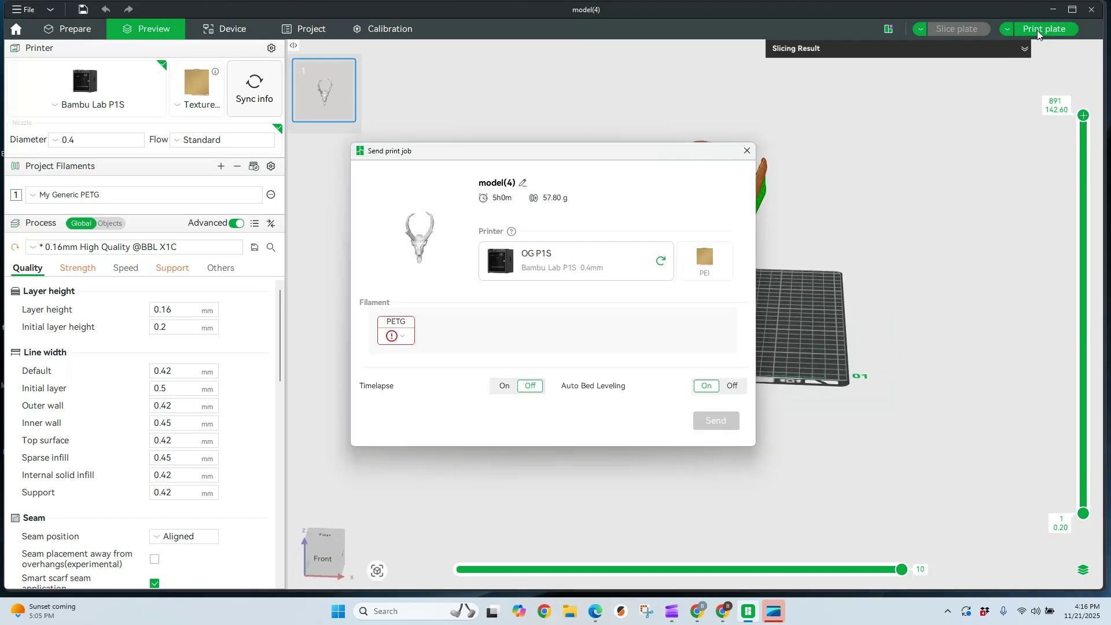
pyautogui.click(407, 336)
pyautogui.click(405, 416)
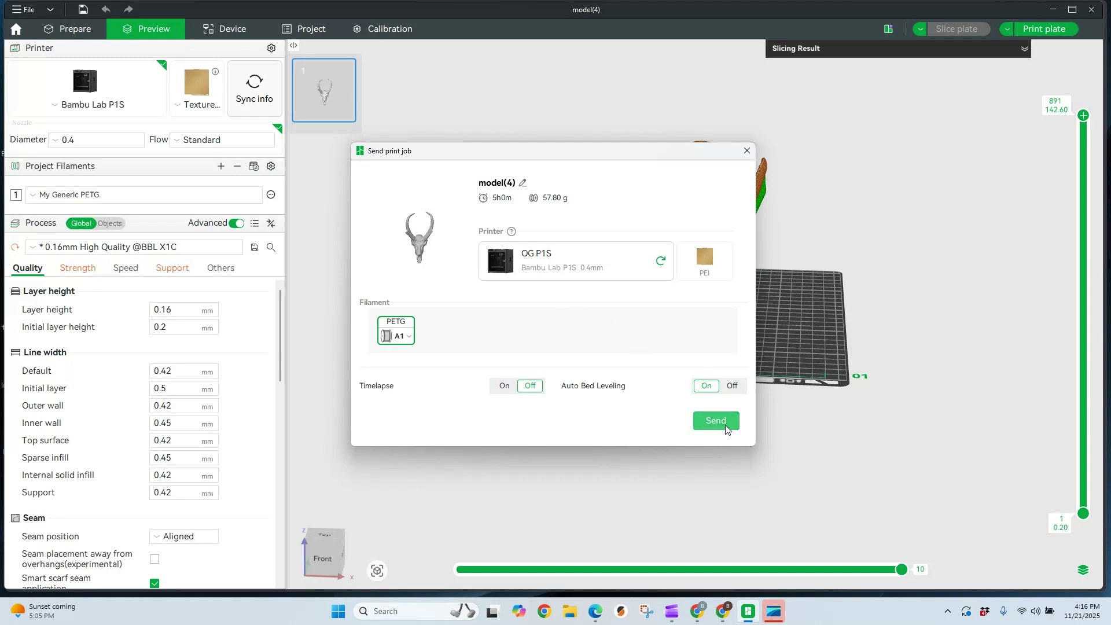
pyautogui.click(717, 421)
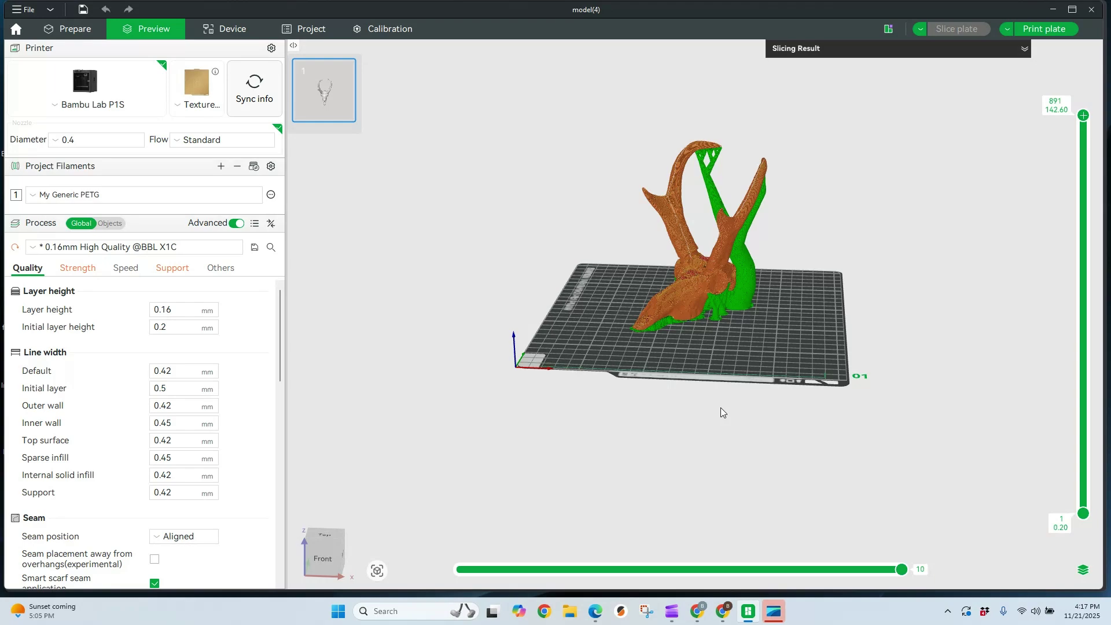
pyautogui.moveTo(605, 328)
pyautogui.mouseDown()
pyautogui.moveTo(616, 346)
pyautogui.moveTo(692, 370)
pyautogui.moveTo(708, 350)
pyautogui.moveTo(696, 324)
pyautogui.moveTo(582, 318)
pyautogui.moveTo(607, 345)
pyautogui.moveTo(672, 350)
pyautogui.moveTo(693, 331)
pyautogui.moveTo(596, 329)
pyautogui.mouseUp()
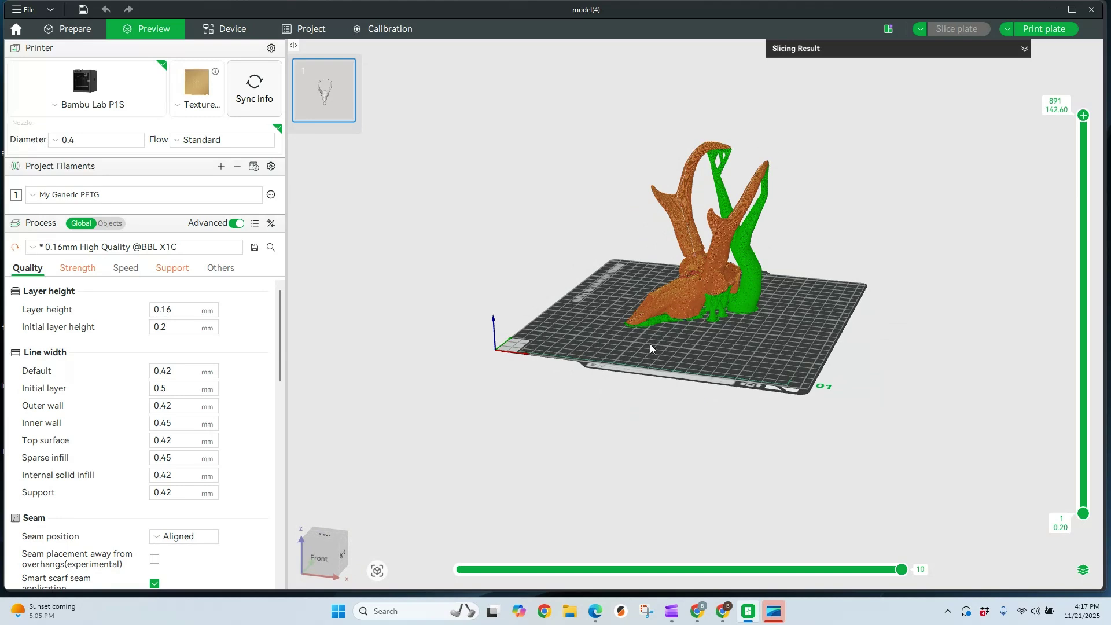
pyautogui.moveTo(598, 346); pyautogui.dragTo(624, 341)
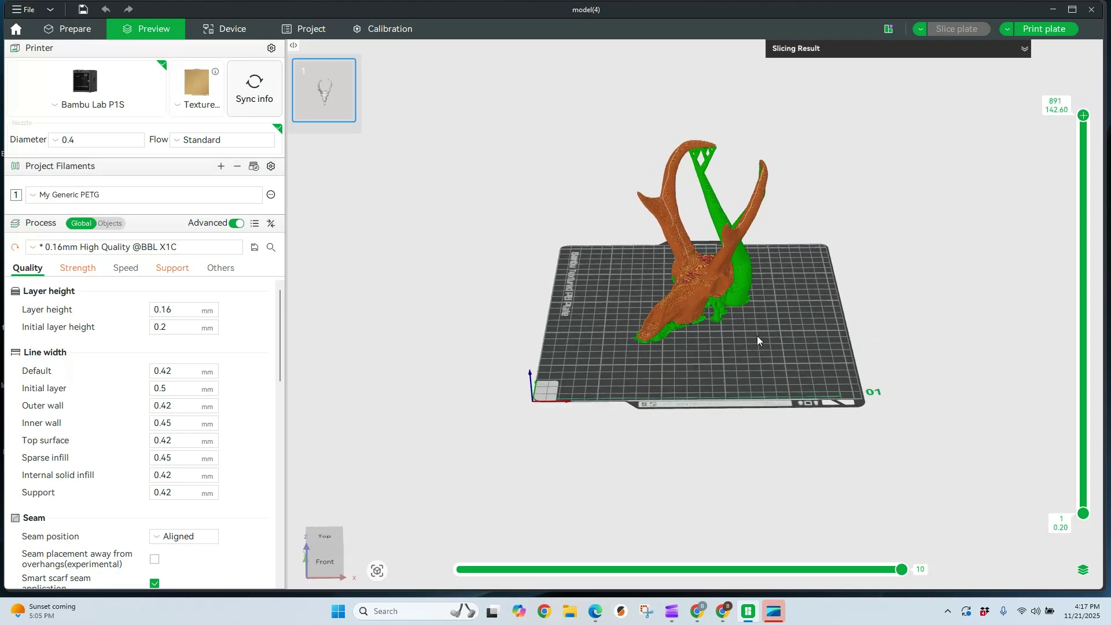
pyautogui.scroll(2, 757, 341)
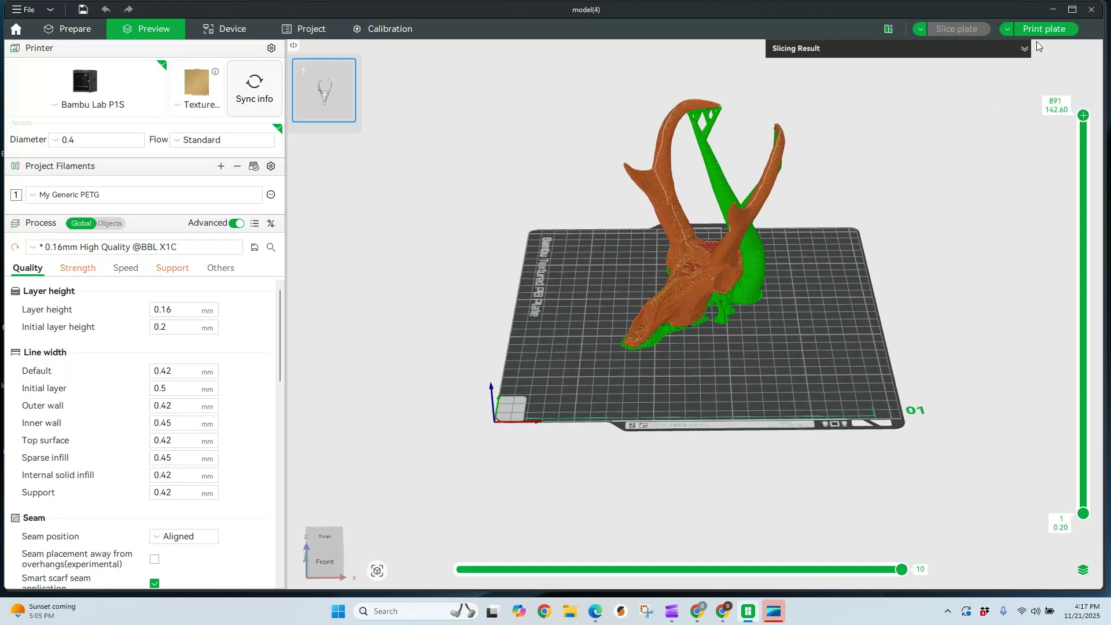